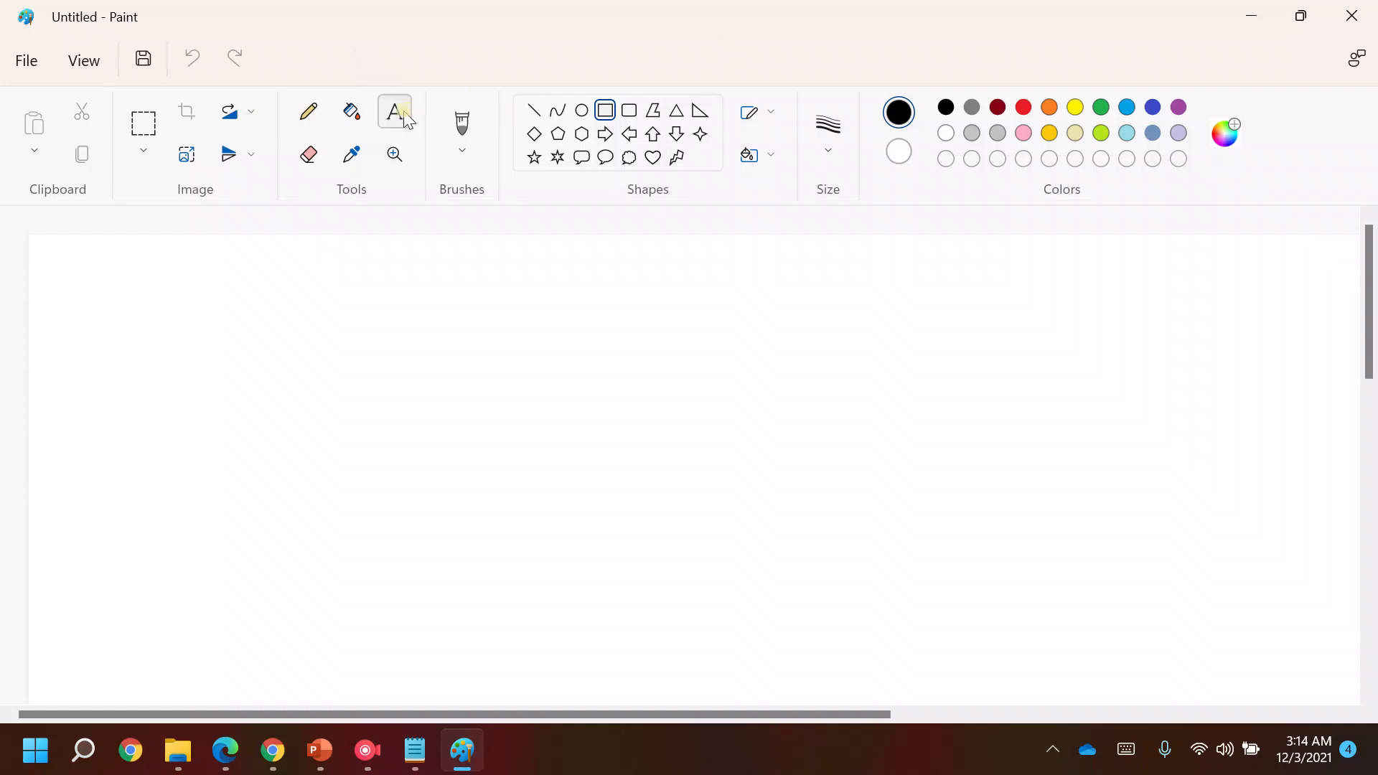
# Draw a large black-outlined rectangle near the middle of the canvas and add the text label "Resource Group" above it.
pyautogui.click(607, 110)
pyautogui.moveTo(427, 291)
pyautogui.mouseDown()
pyautogui.moveTo(781, 528)
pyautogui.moveTo(876, 636)
pyautogui.moveTo(860, 647)
pyautogui.mouseUp()
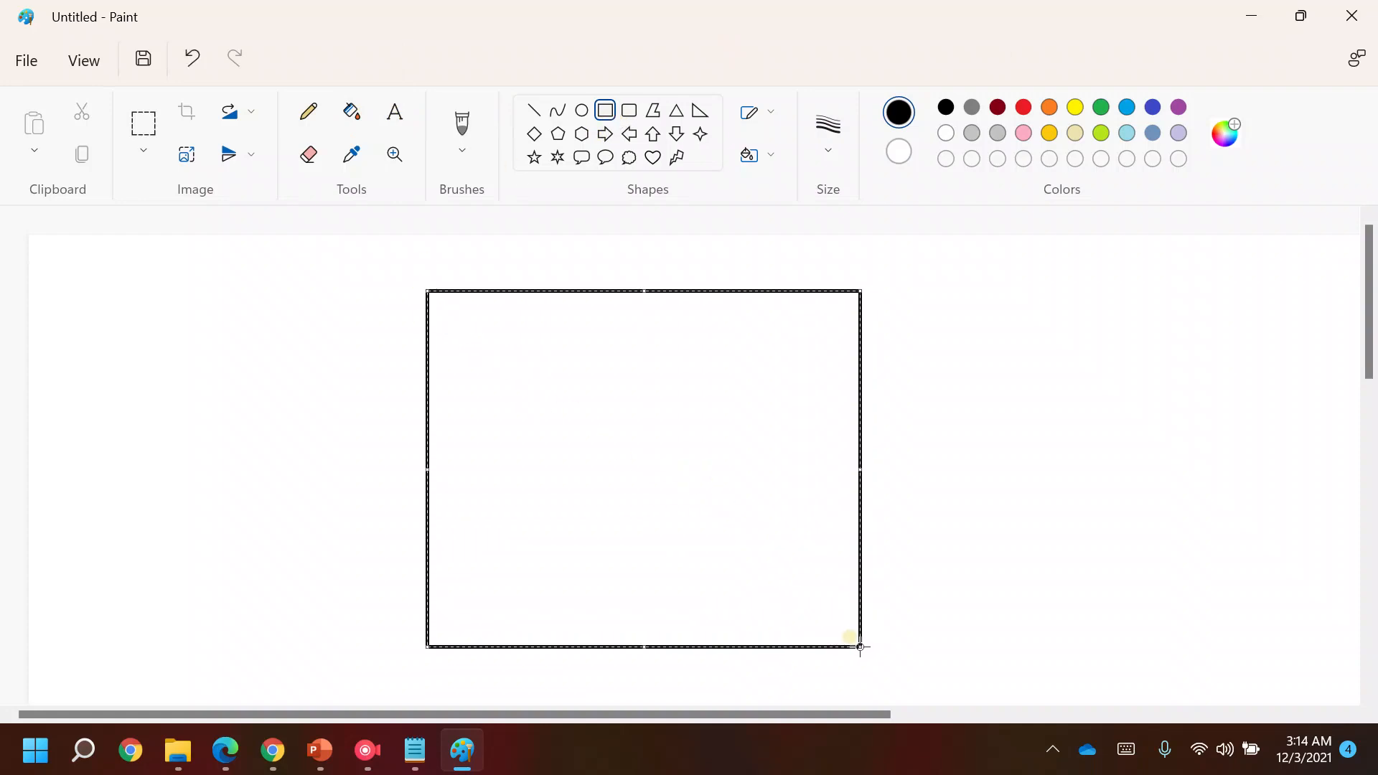
pyautogui.click(394, 112)
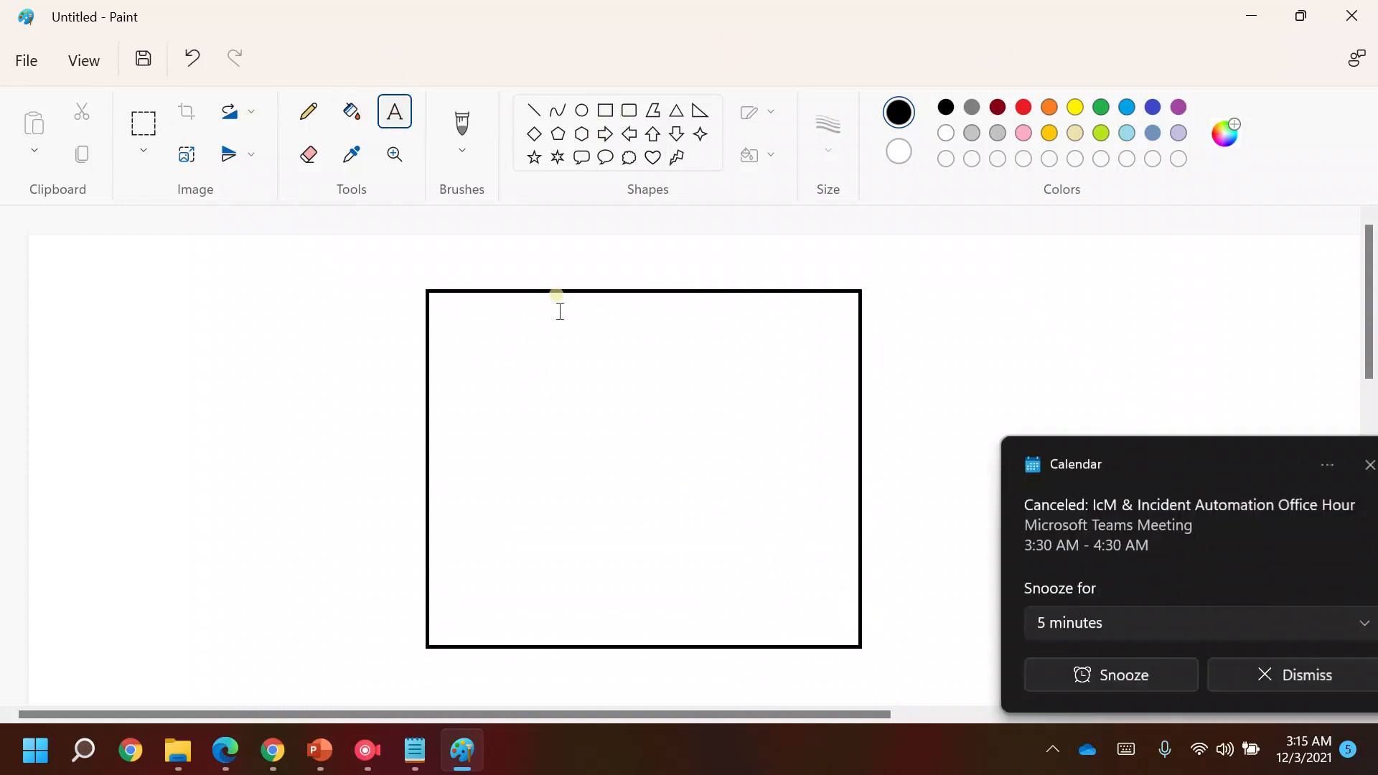
pyautogui.click(546, 271)
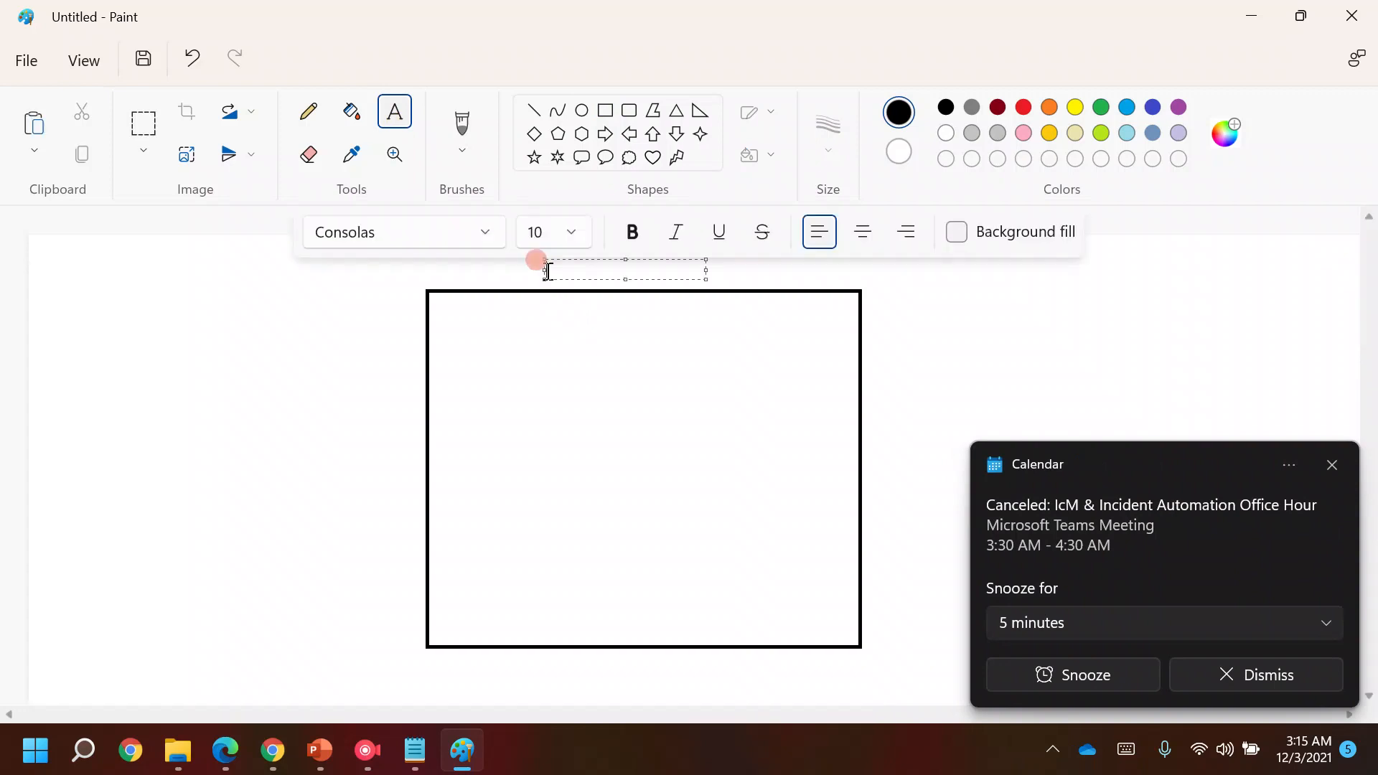
pyautogui.click(1330, 465)
pyautogui.write('Resource Group')
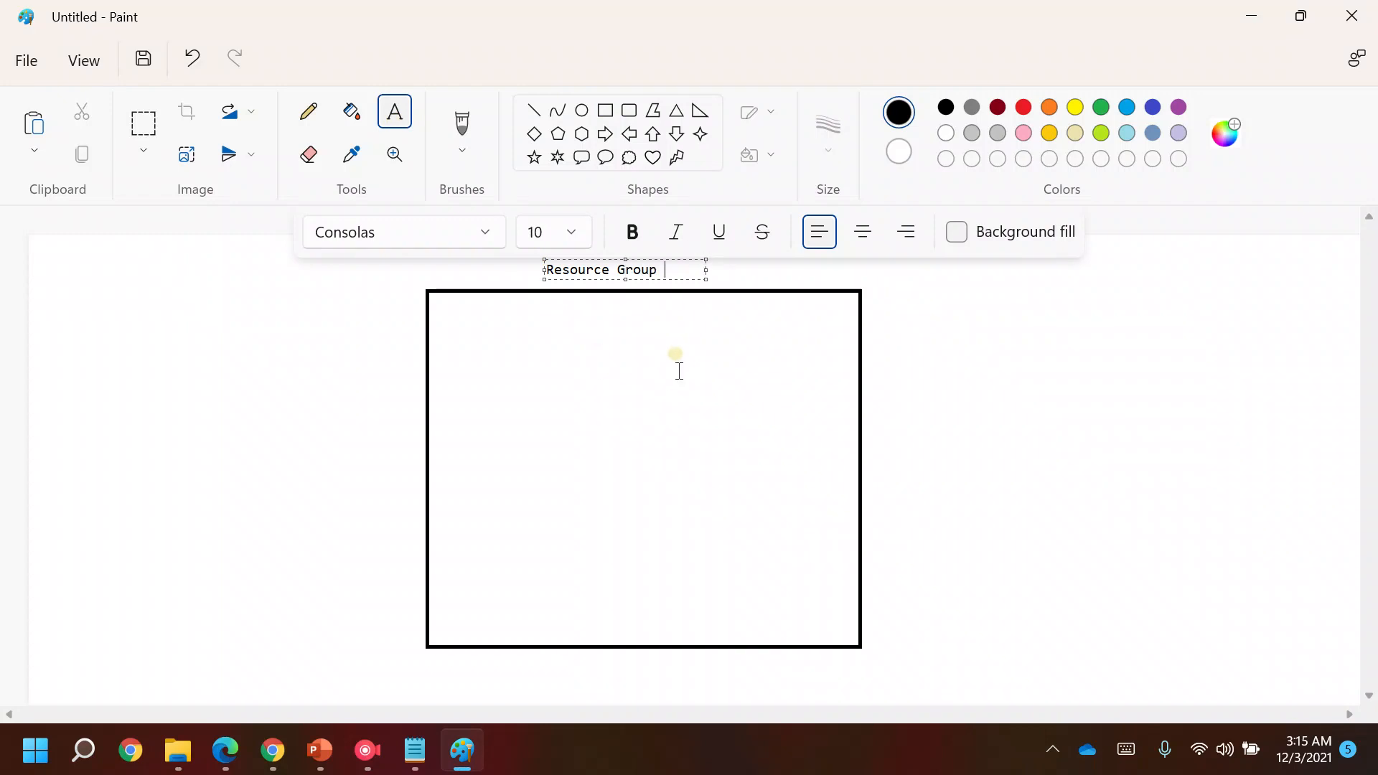
# Add the text "Data factory" inside the rectangle, near its upper edge.
pyautogui.click(542, 313)
pyautogui.click(540, 313)
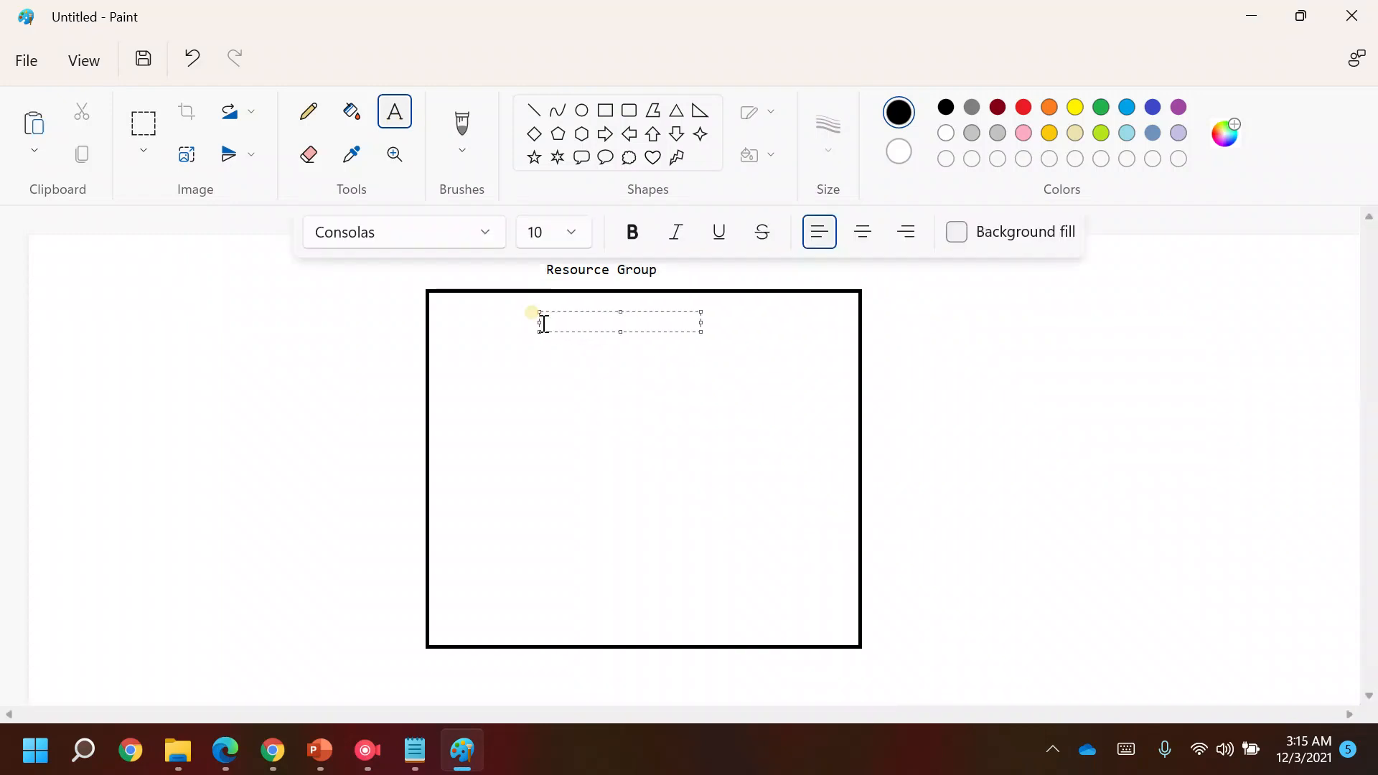
pyautogui.write('Data factory')
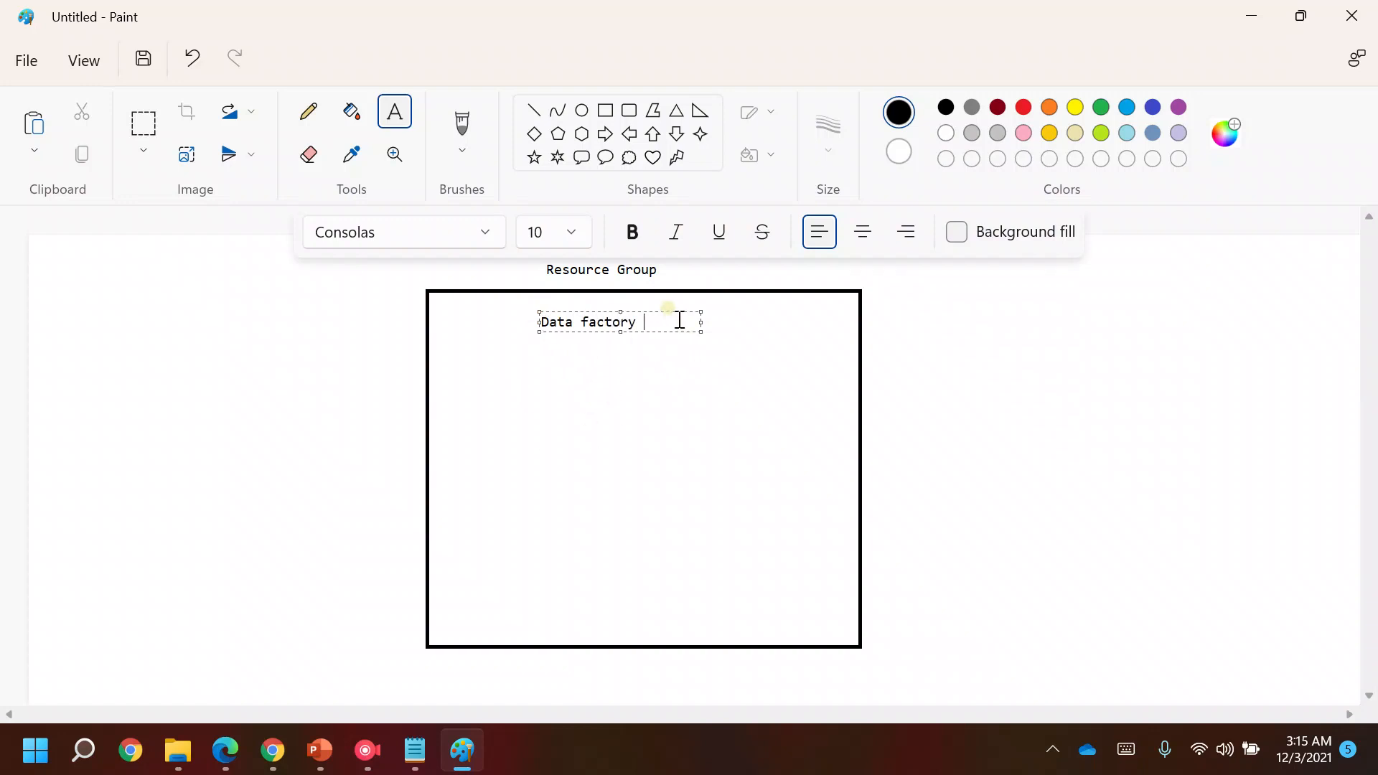
pyautogui.click(1009, 382)
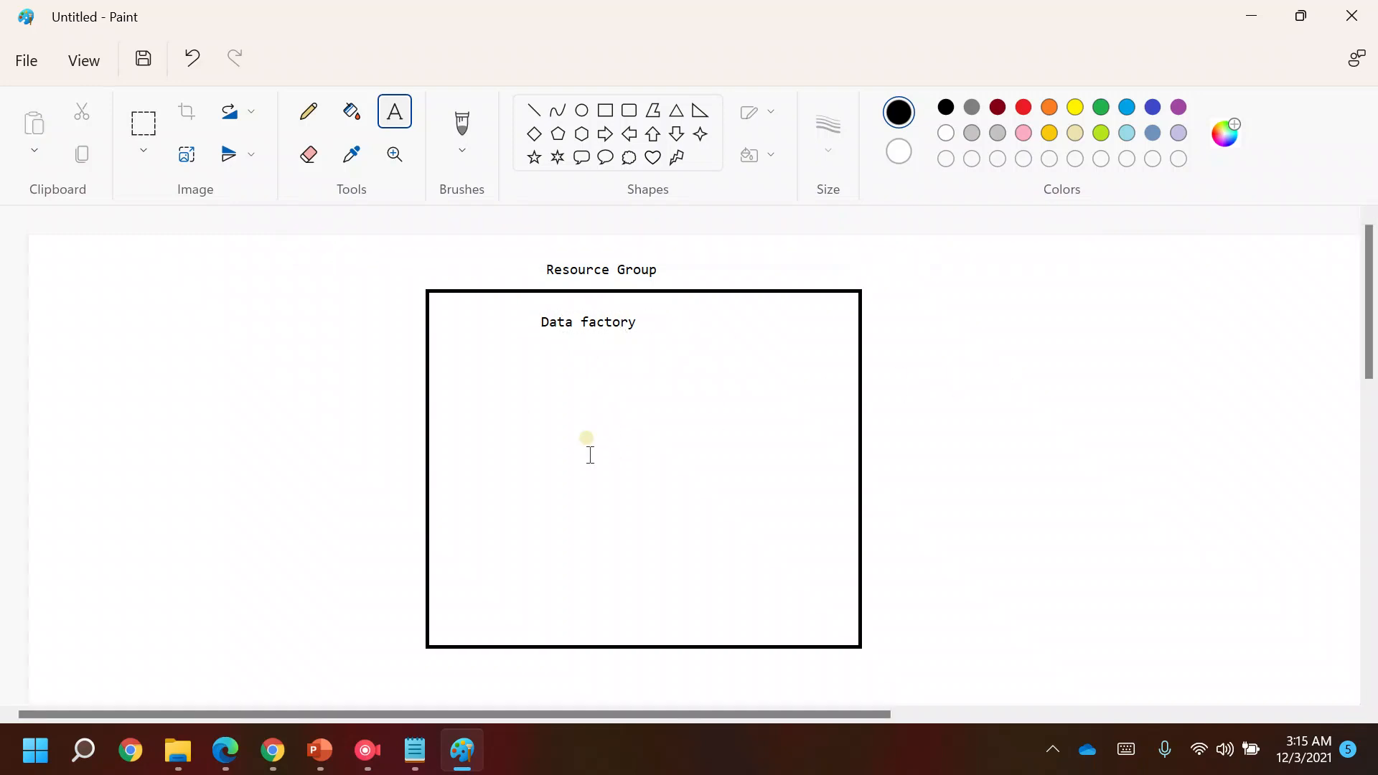
# Switch to the Azure portal in Chrome and open the list of resource groups.
pyautogui.moveTo(273, 750)
pyautogui.click(385, 631)
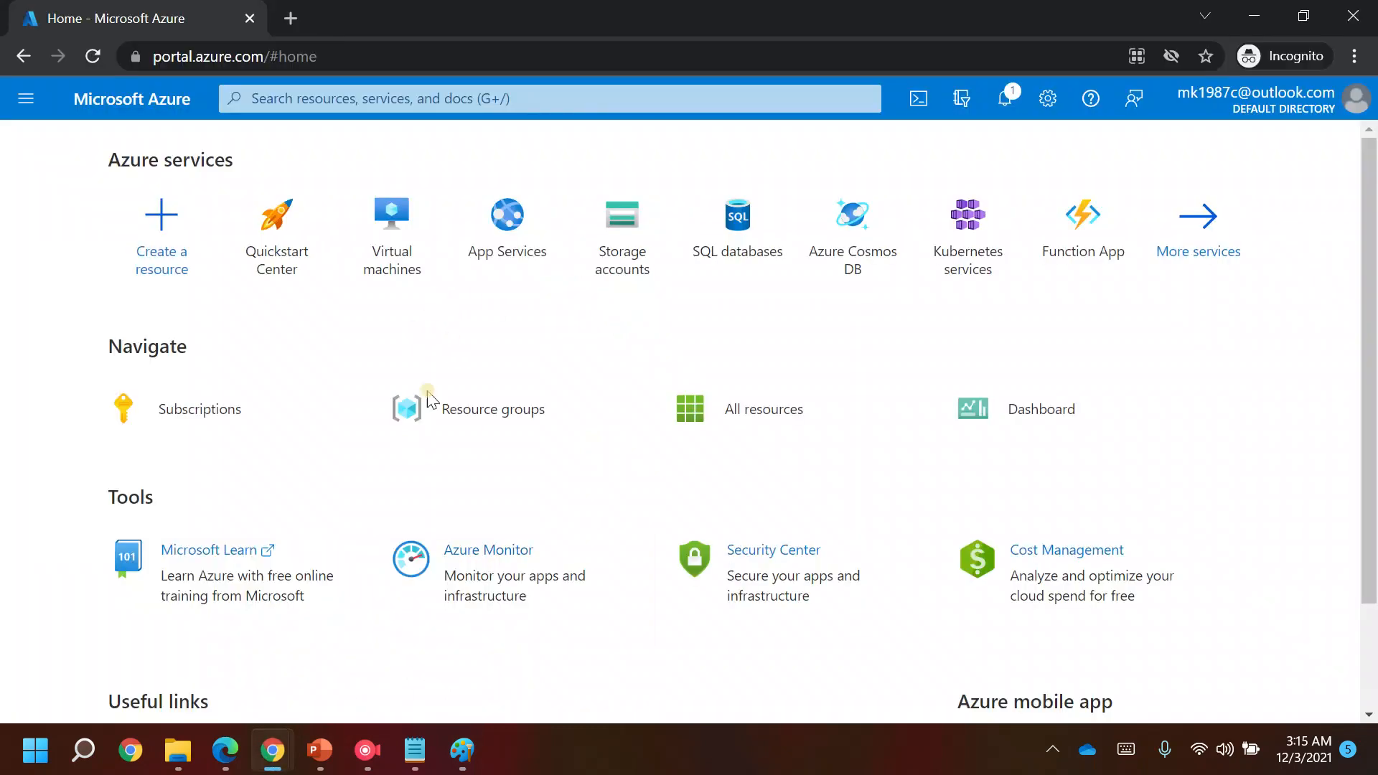
pyautogui.click(472, 408)
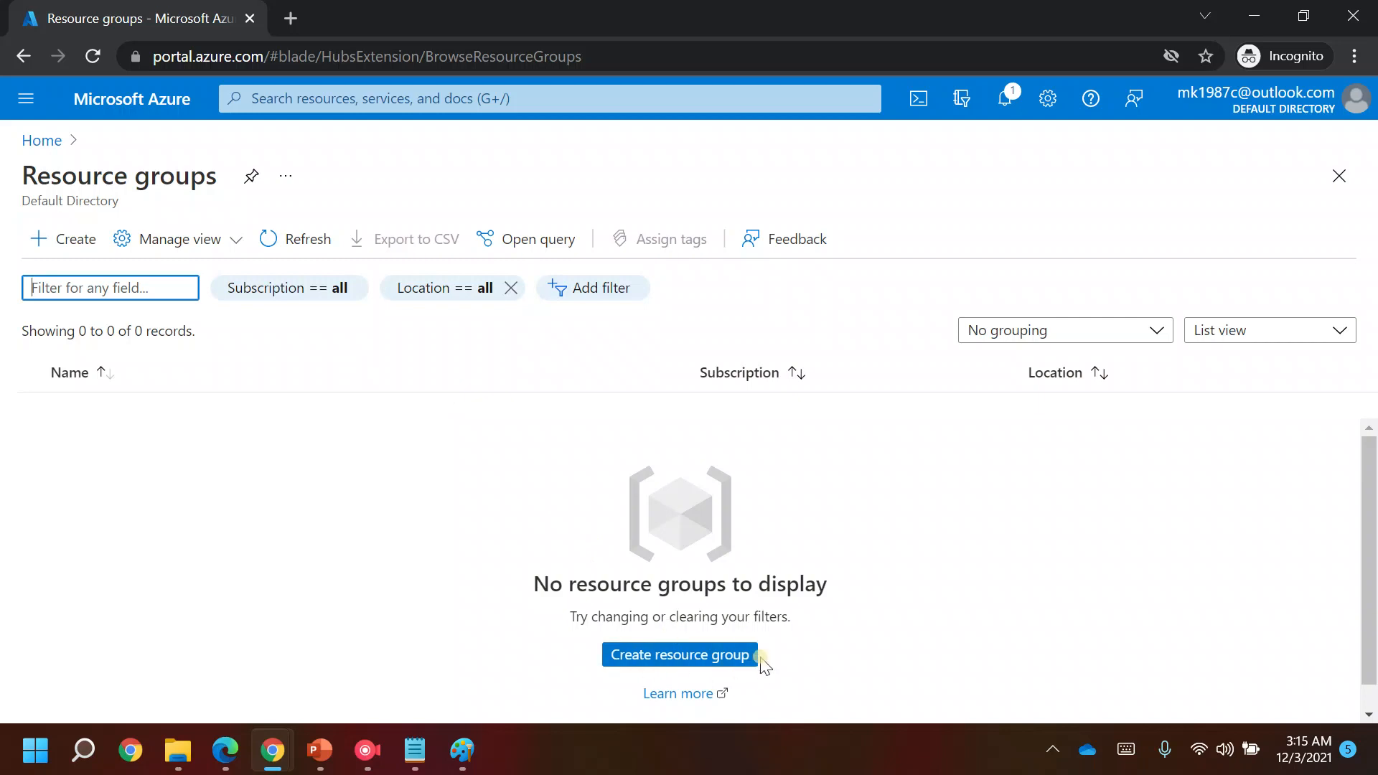
# Create a new resource group named myrgforlearning.
pyautogui.click(659, 656)
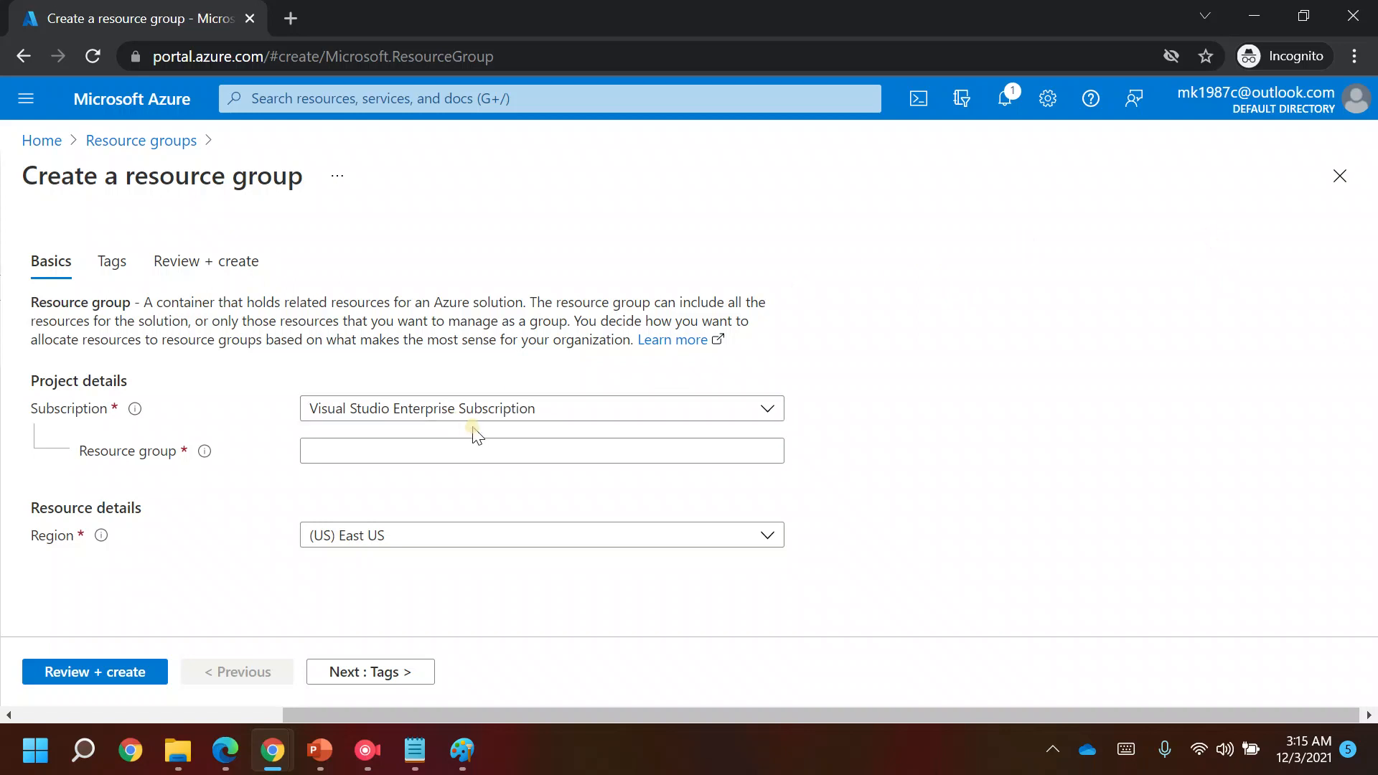
pyautogui.click(409, 449)
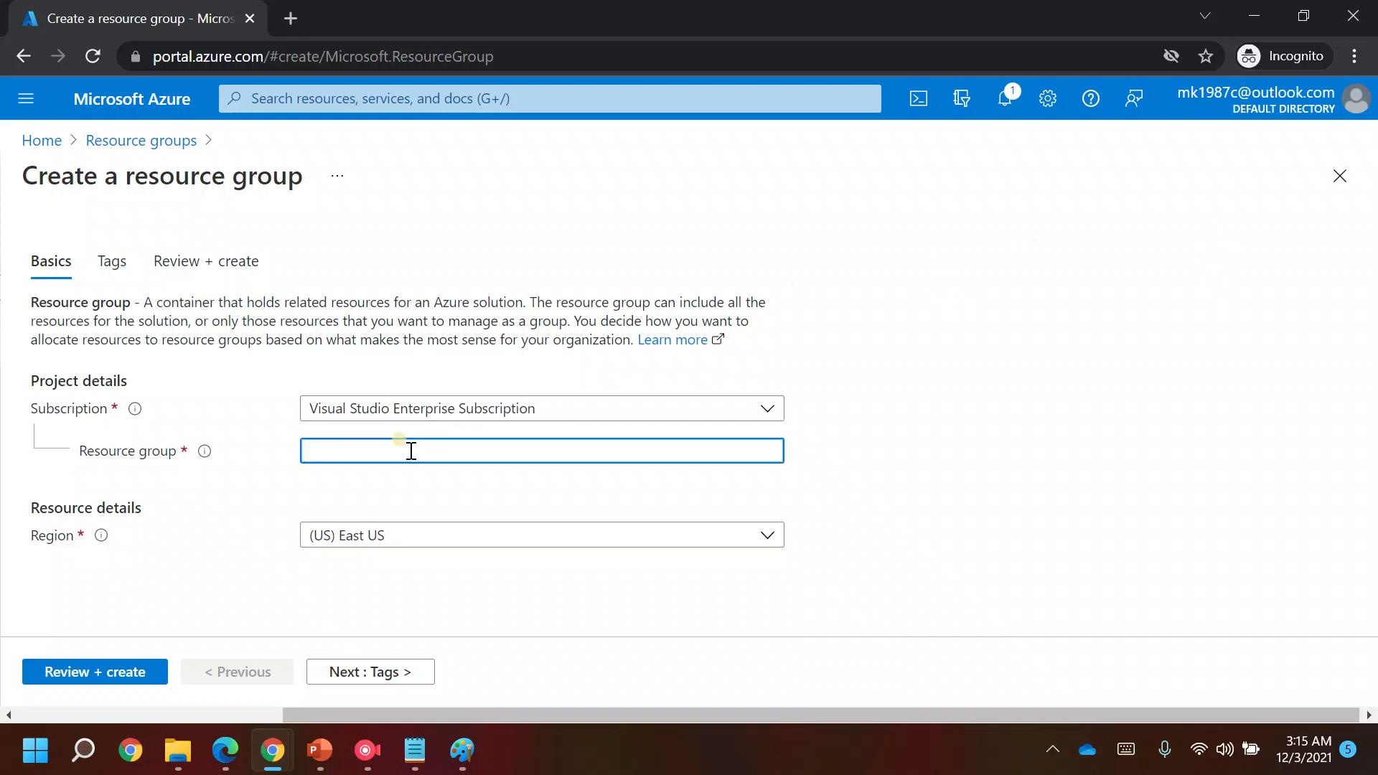
pyautogui.write('myrgl')
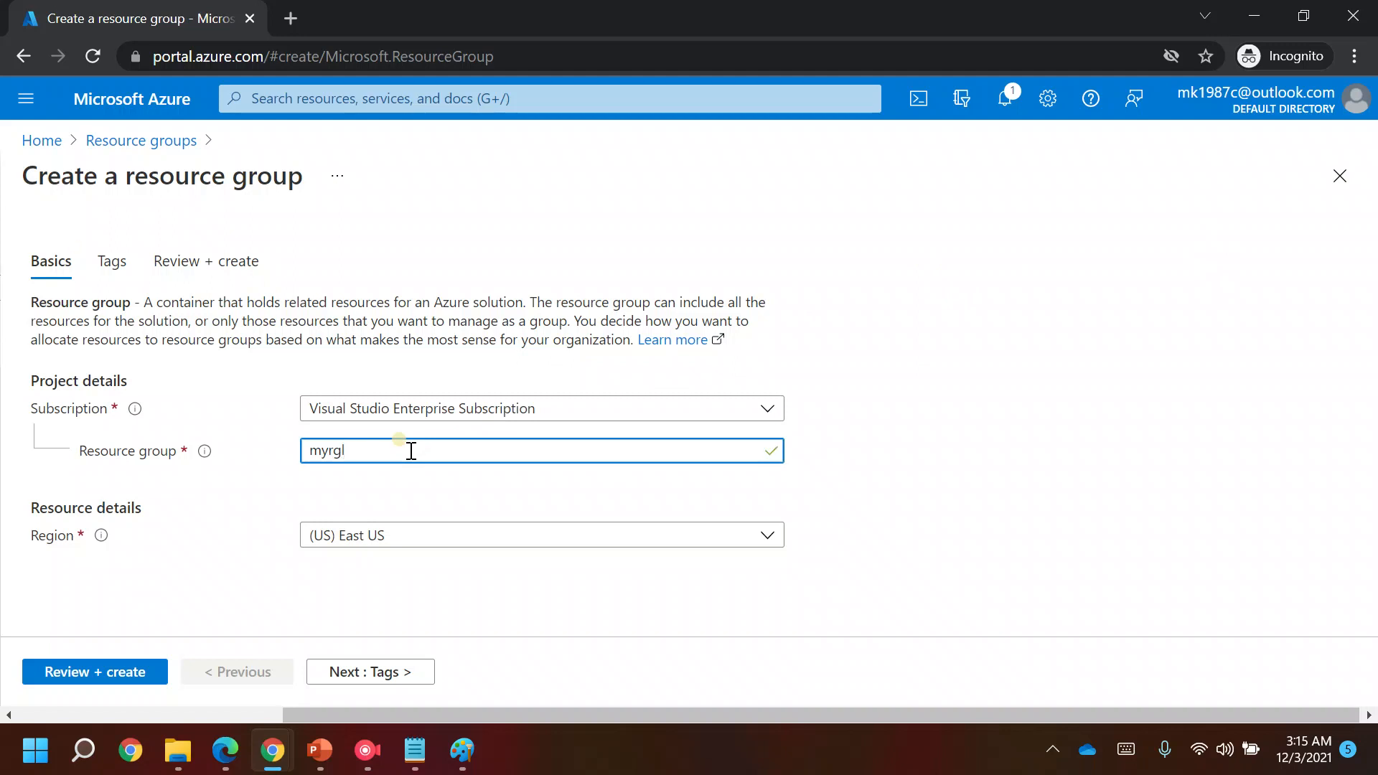
pyautogui.press('BackSpace')
pyautogui.write('forlearning')
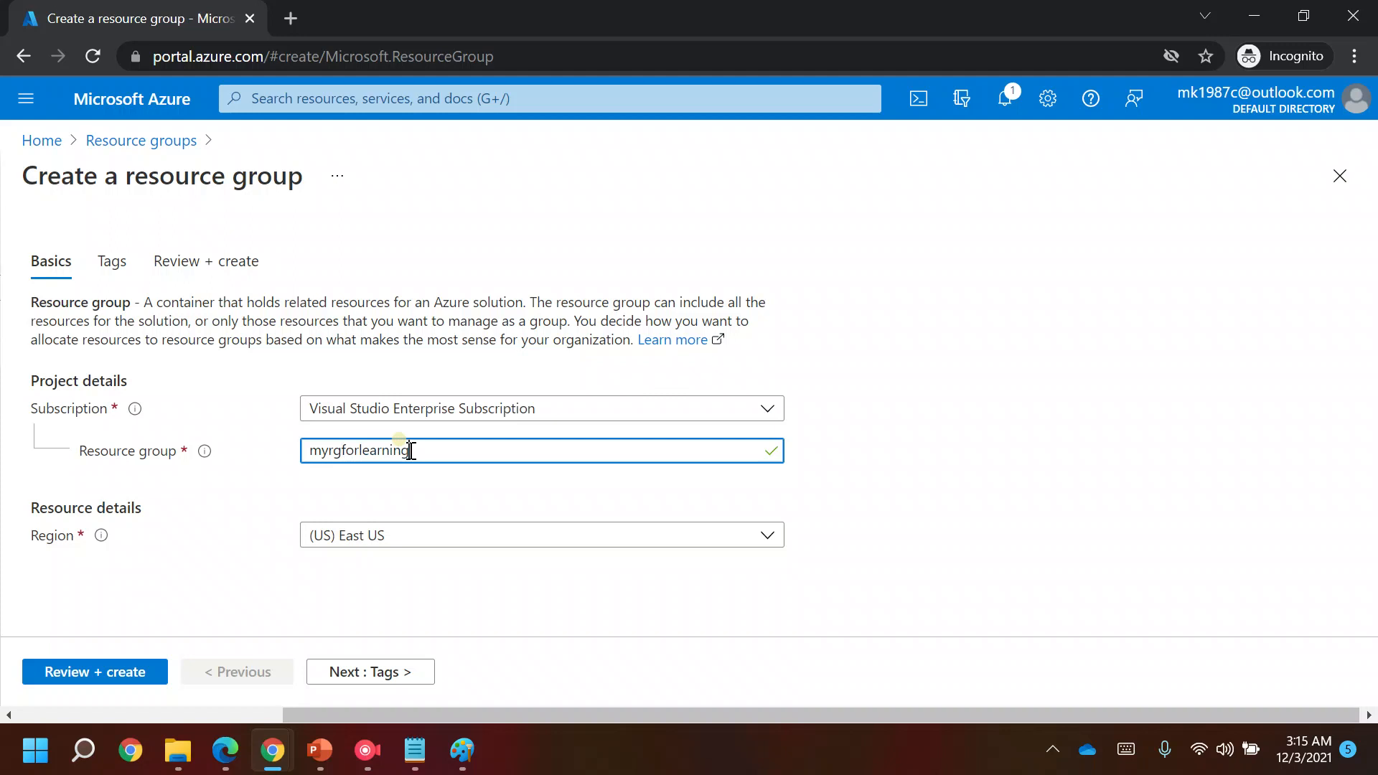
pyautogui.click(89, 674)
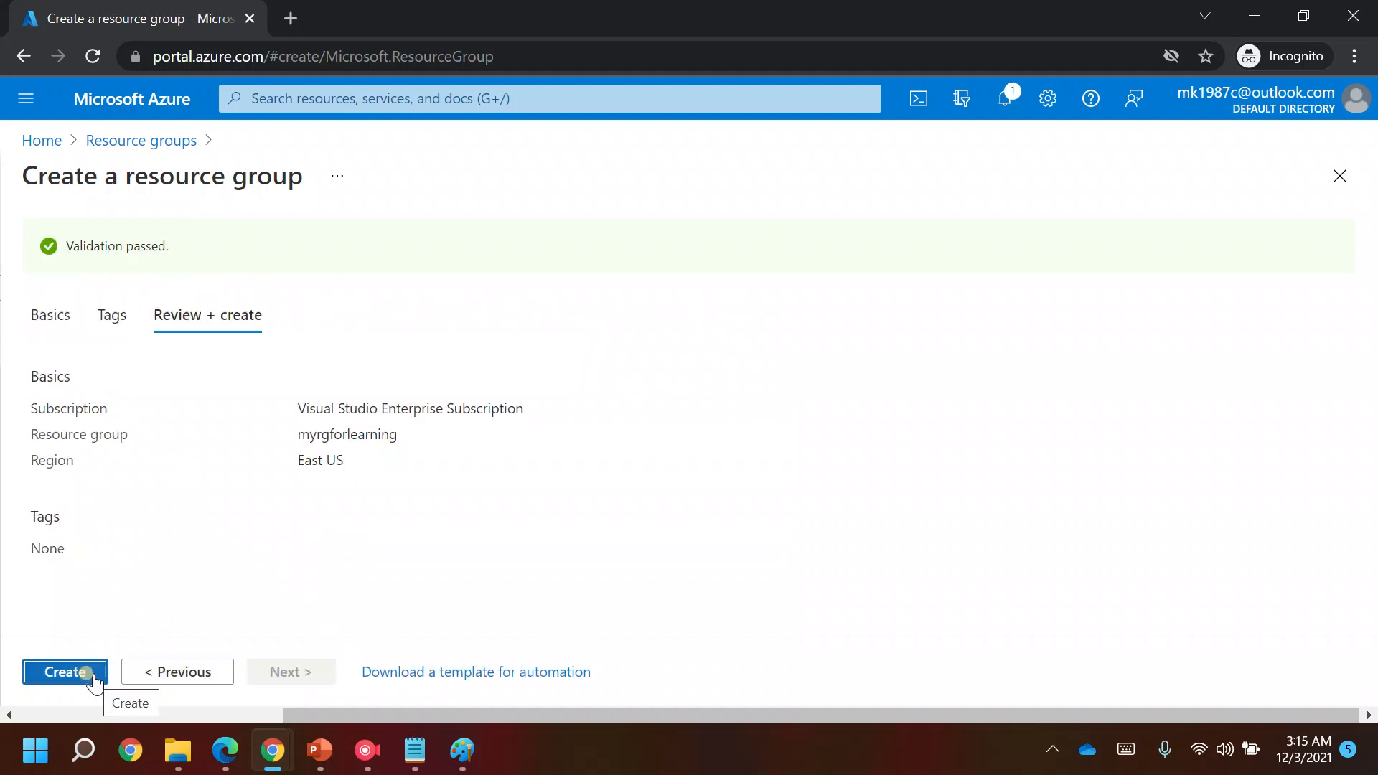
pyautogui.click(80, 675)
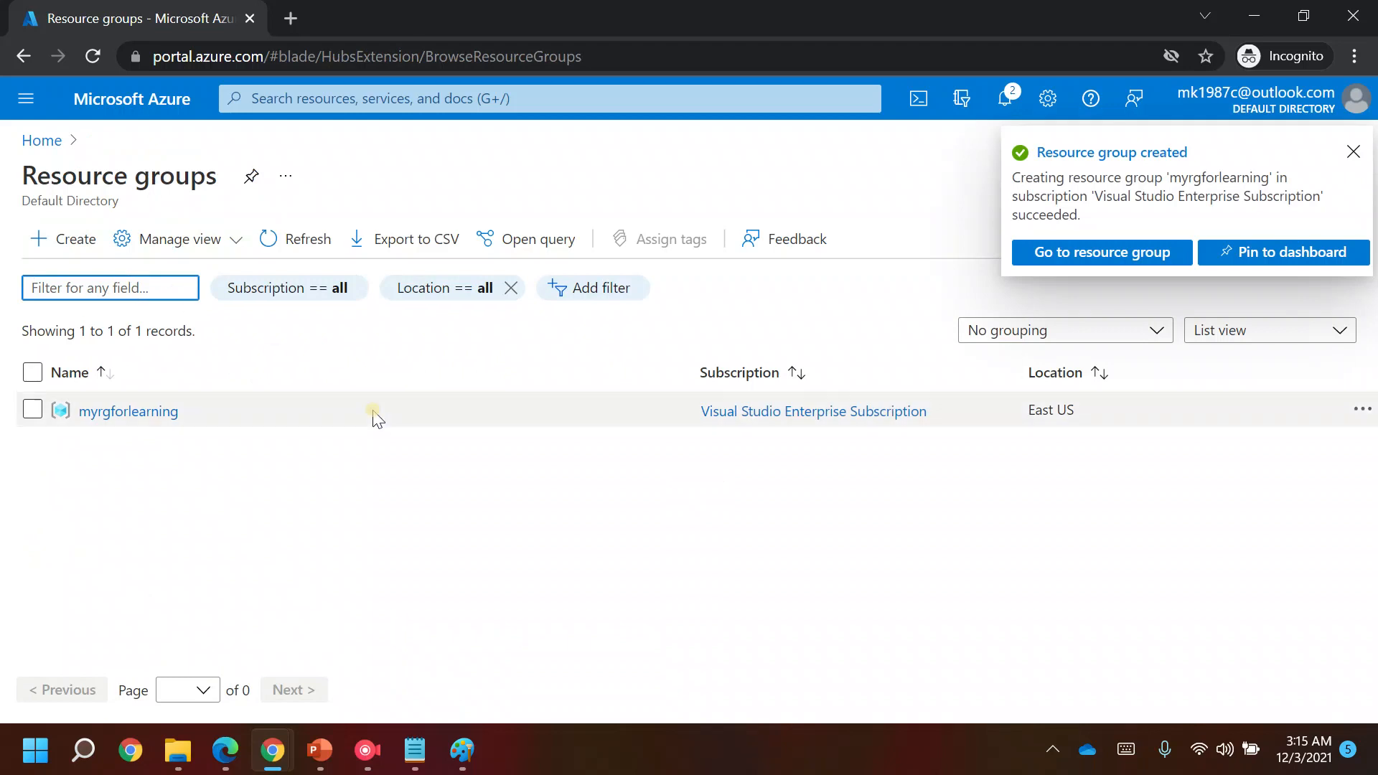
# Open the overview of the newly created resource group myrgforlearning.
pyautogui.click(1113, 254)
pyautogui.click(1177, 253)
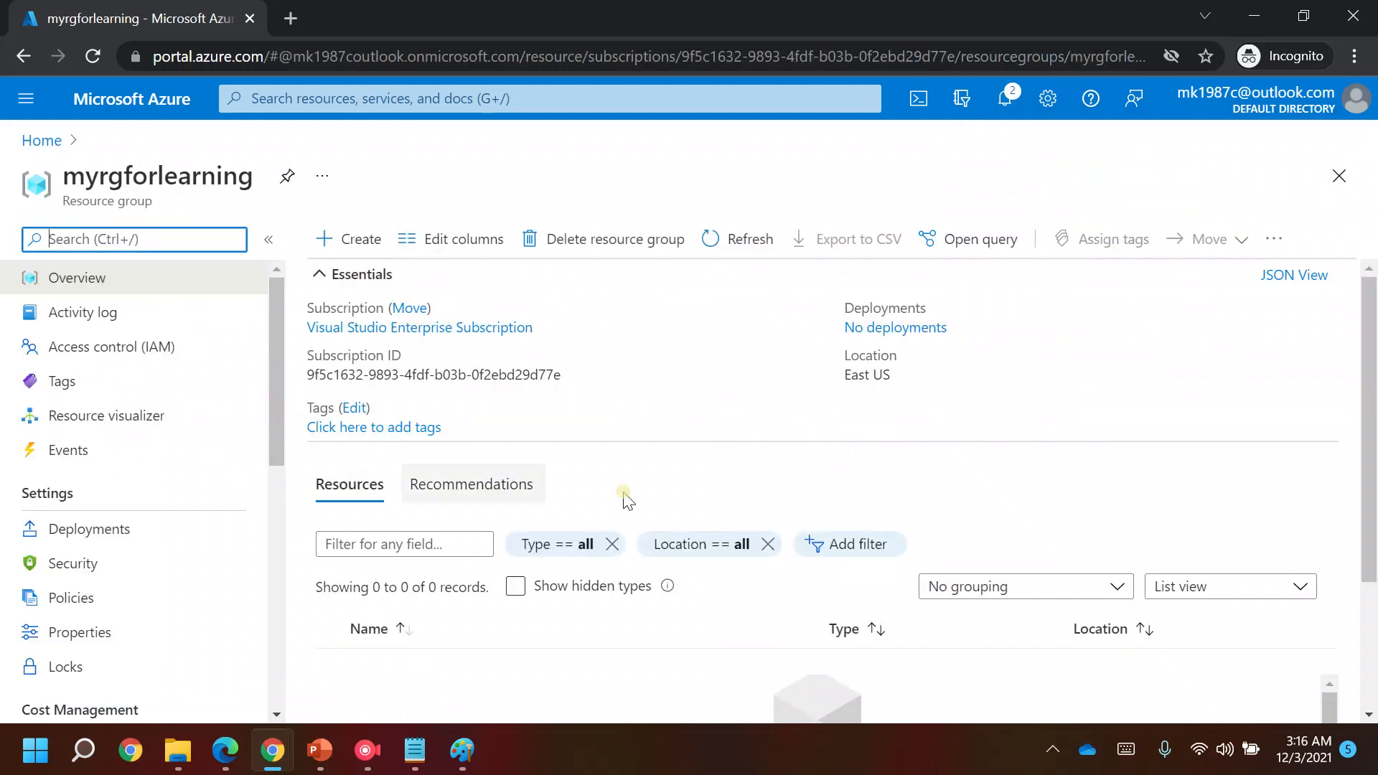
pyautogui.click(514, 589)
pyautogui.click(514, 591)
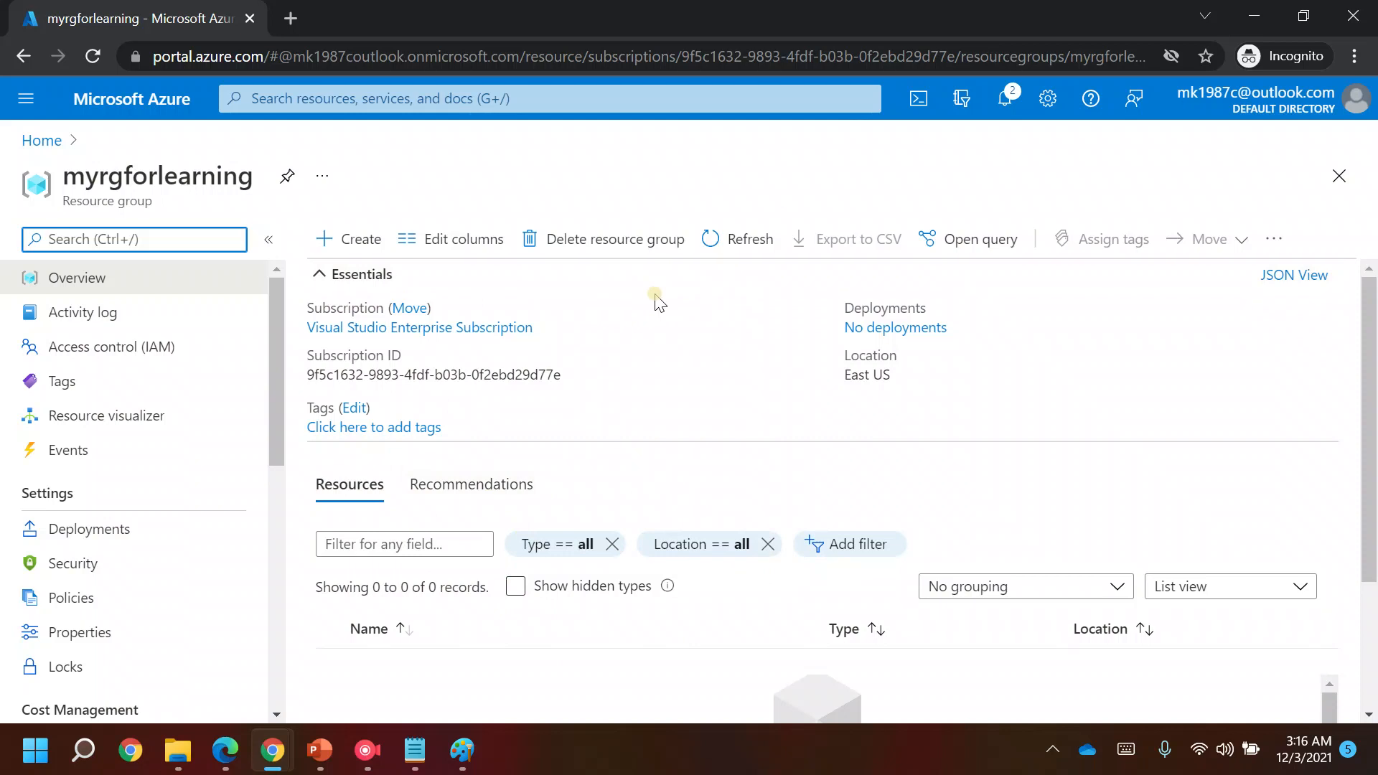
# Search the marketplace for "Data factory" from within the resource group and start creating a Data Factory resource.
pyautogui.click(359, 239)
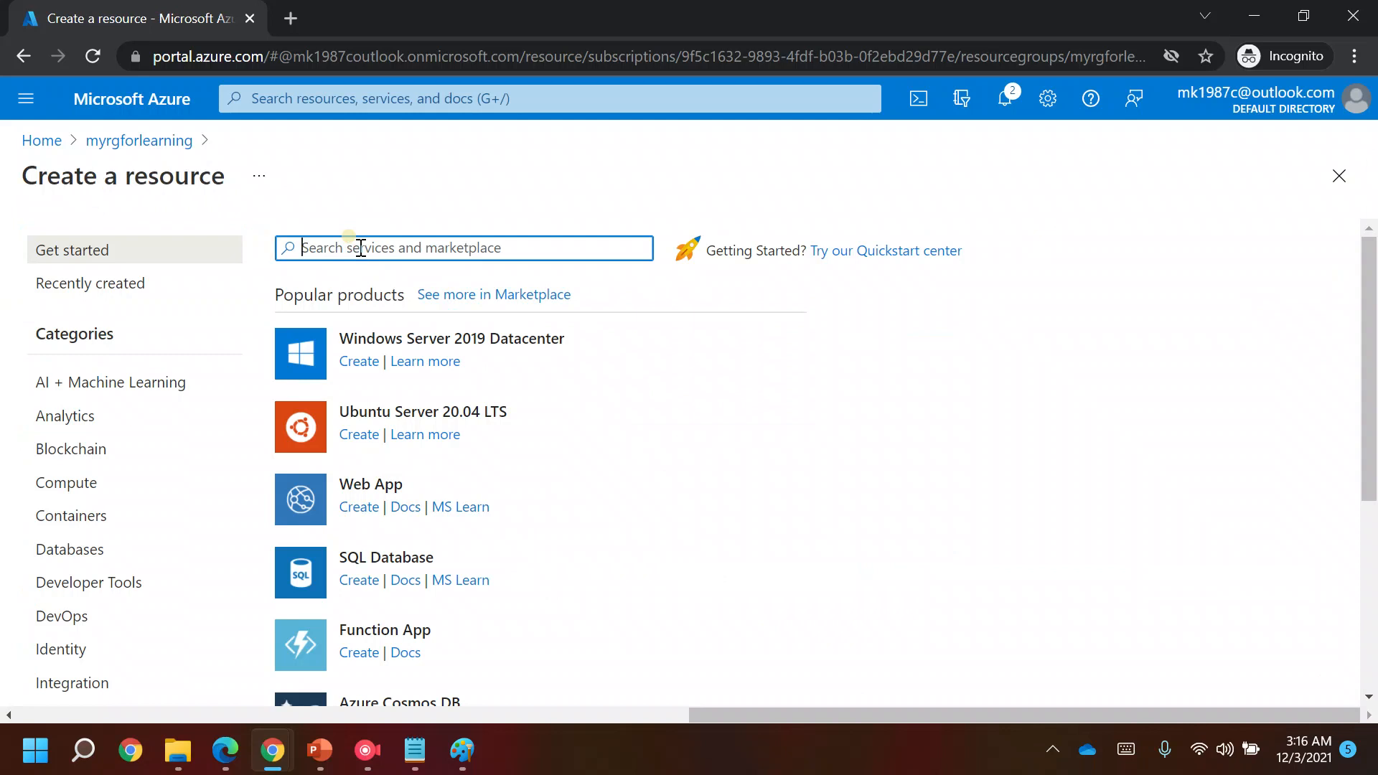
pyautogui.write('Data')
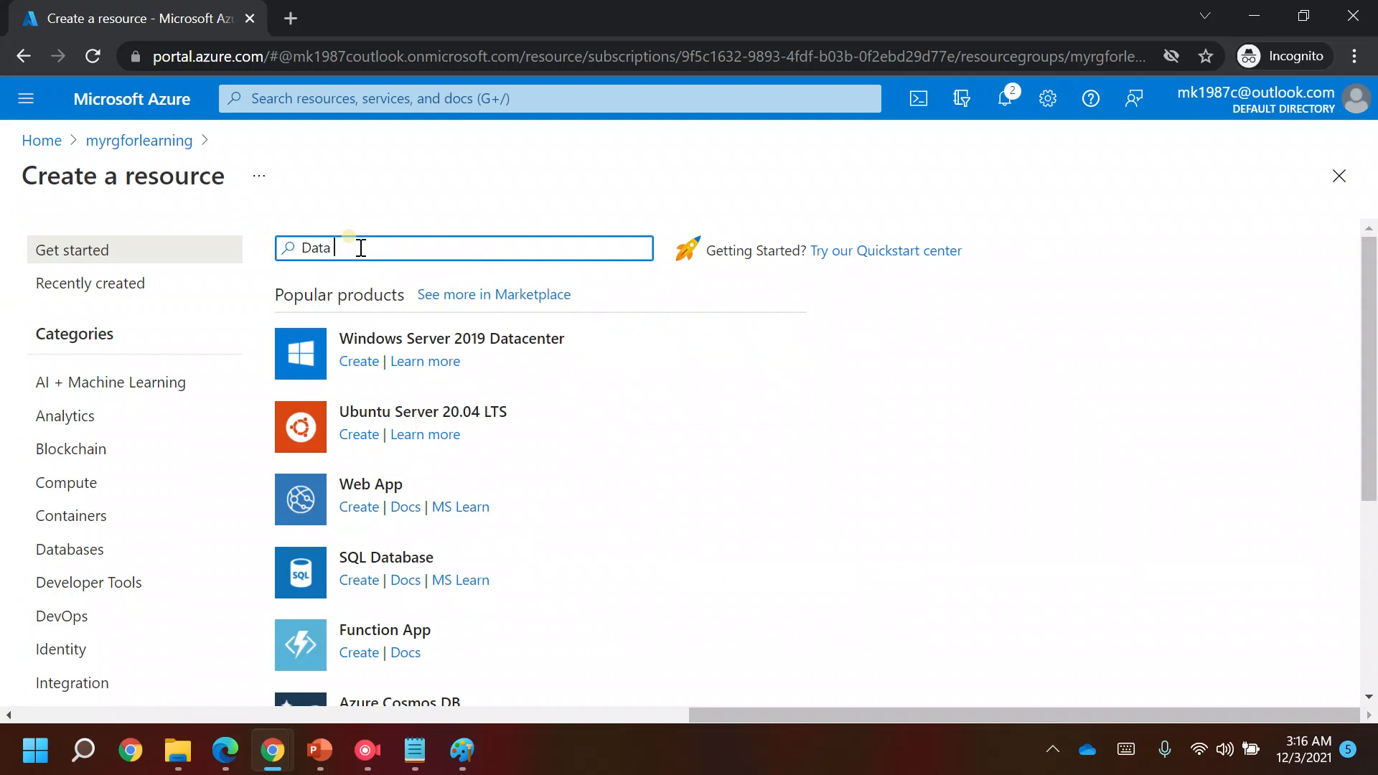
pyautogui.write(' factory')
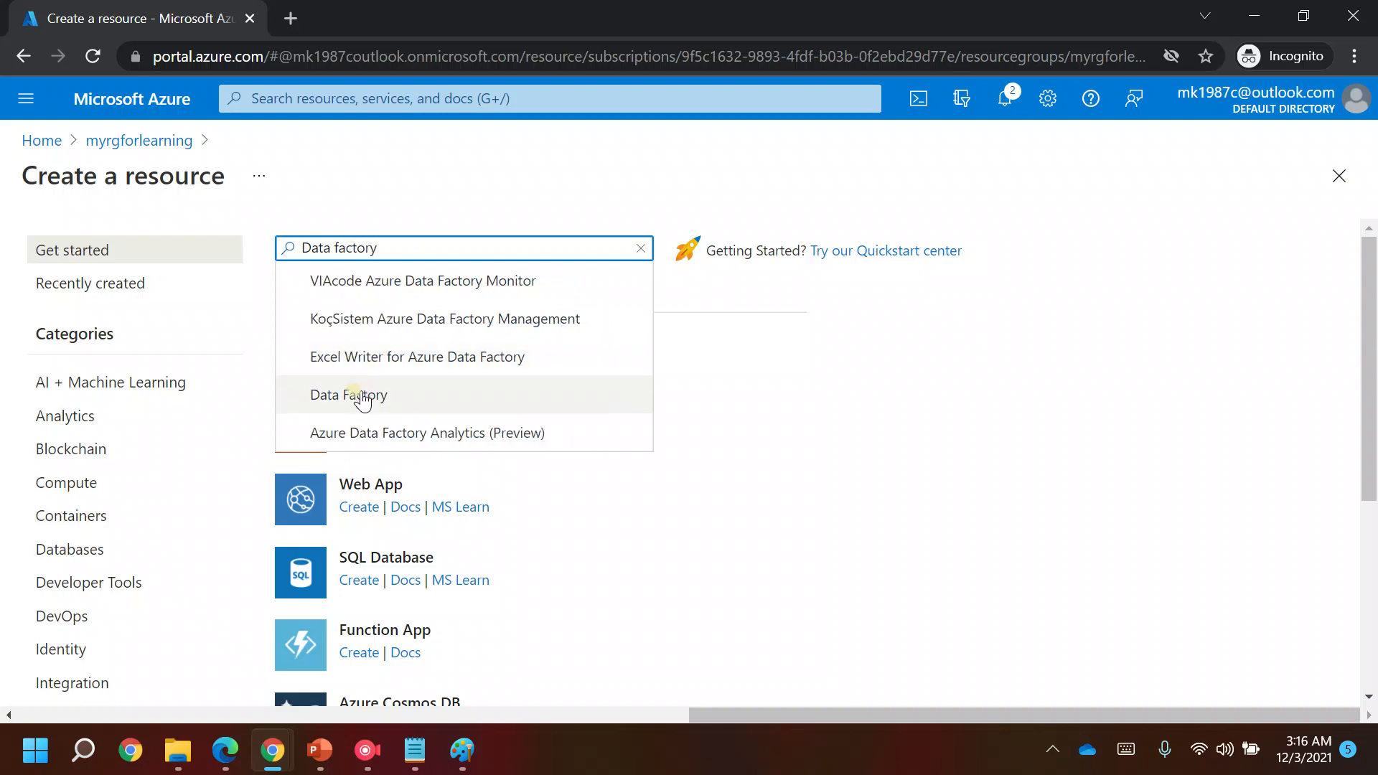
pyautogui.click(361, 395)
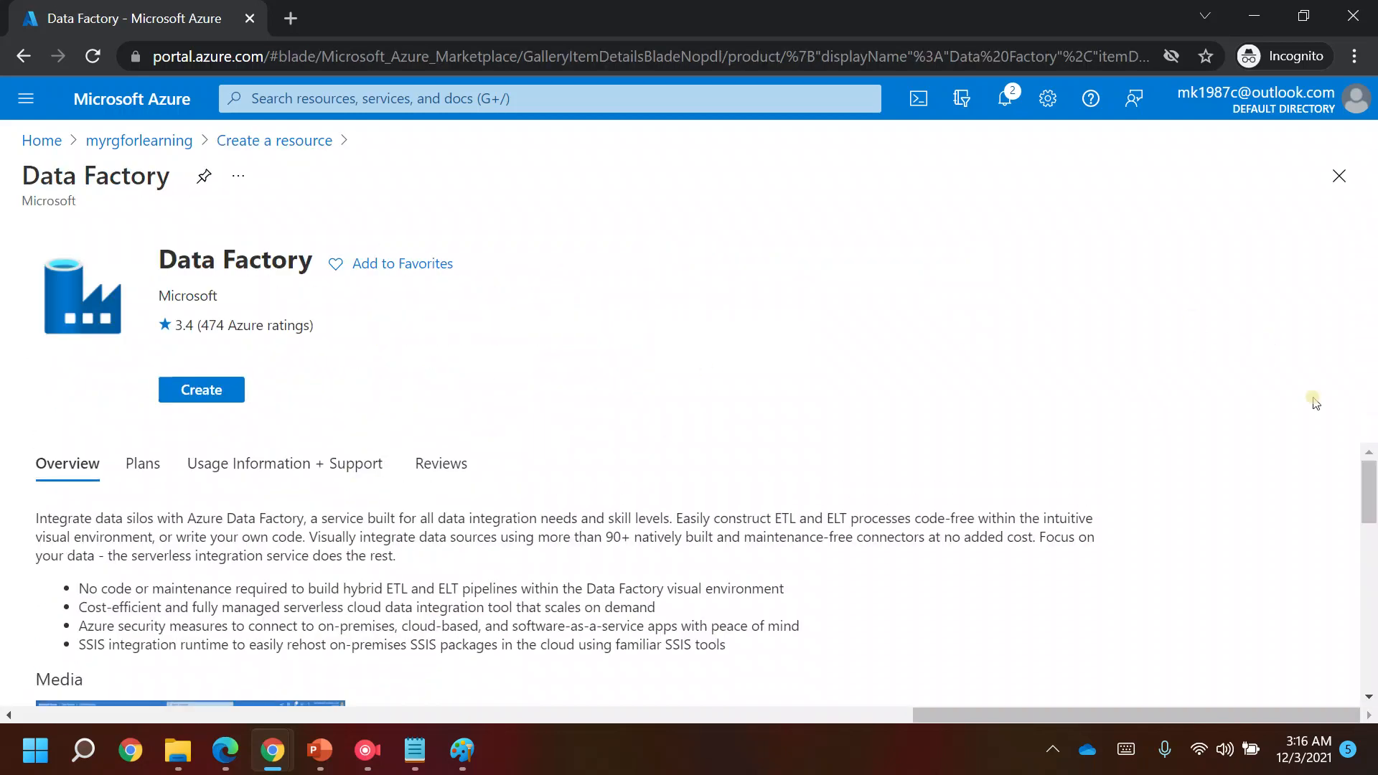
pyautogui.click(1316, 404)
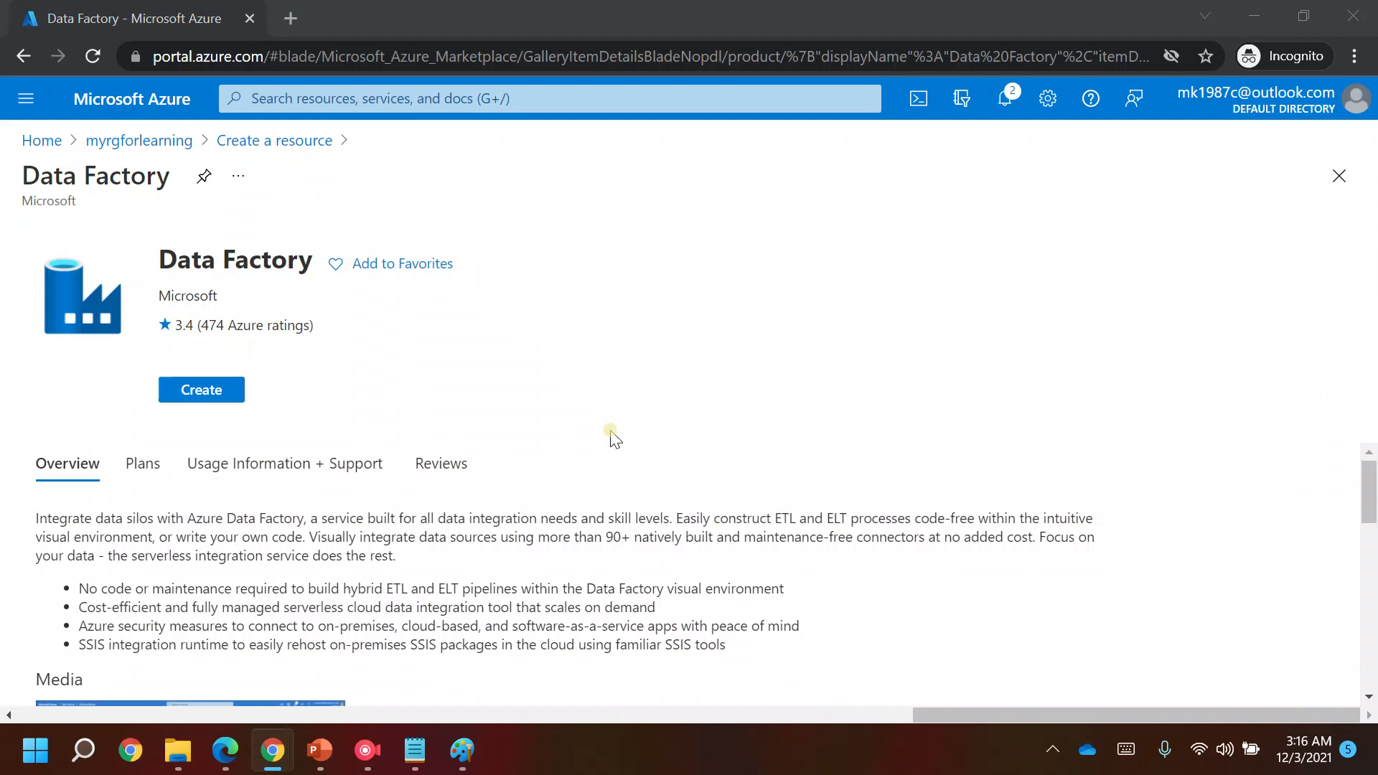
pyautogui.click(225, 394)
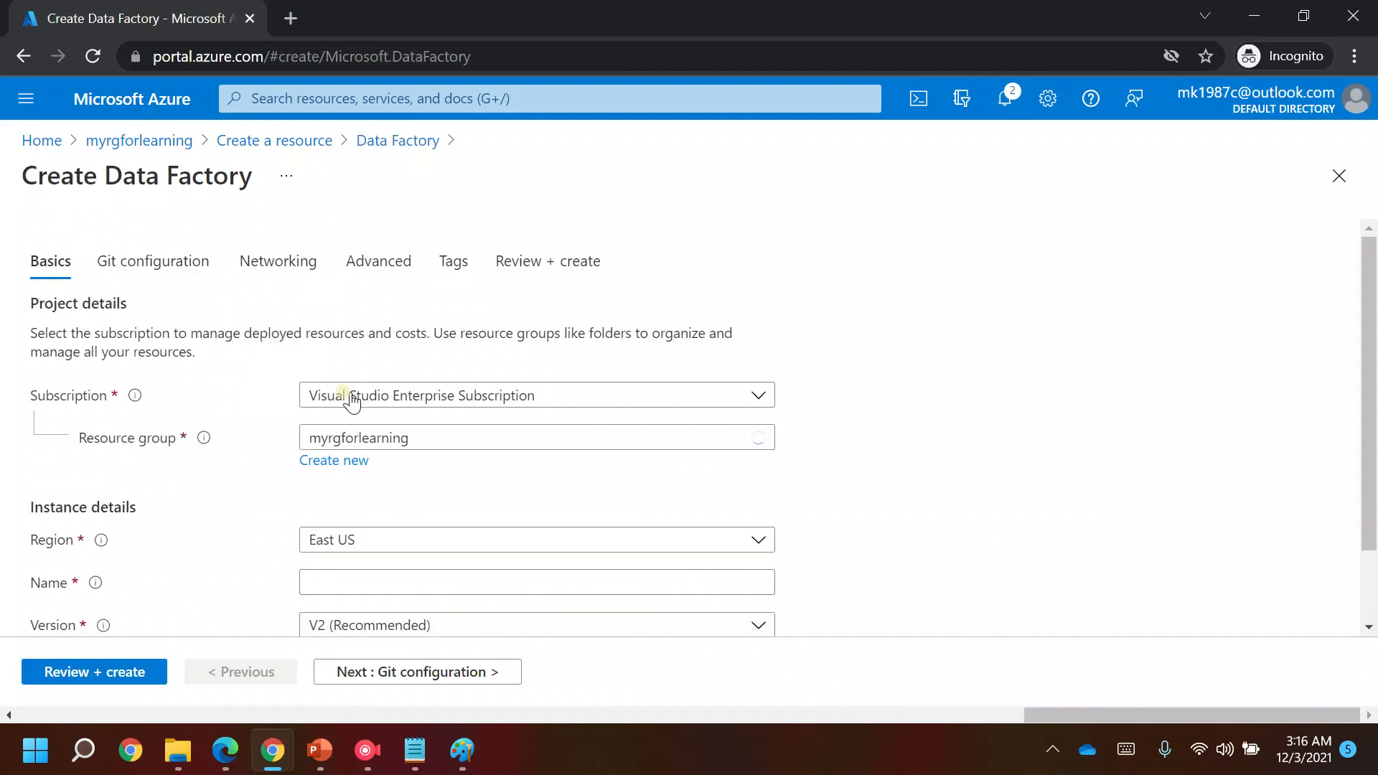
# Name the new data factory mydfforlearning and check the other basic settings.
pyautogui.click(394, 585)
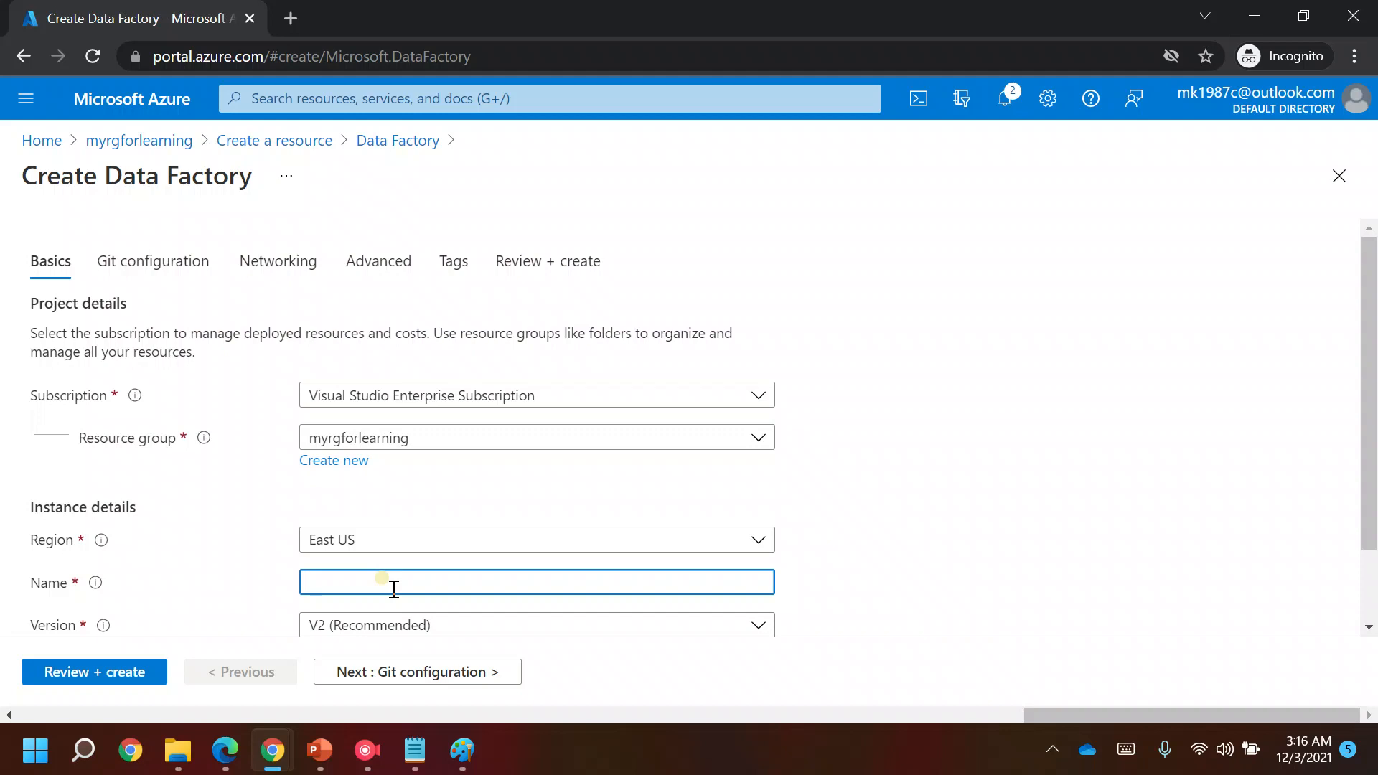
pyautogui.write('mydfforlearning')
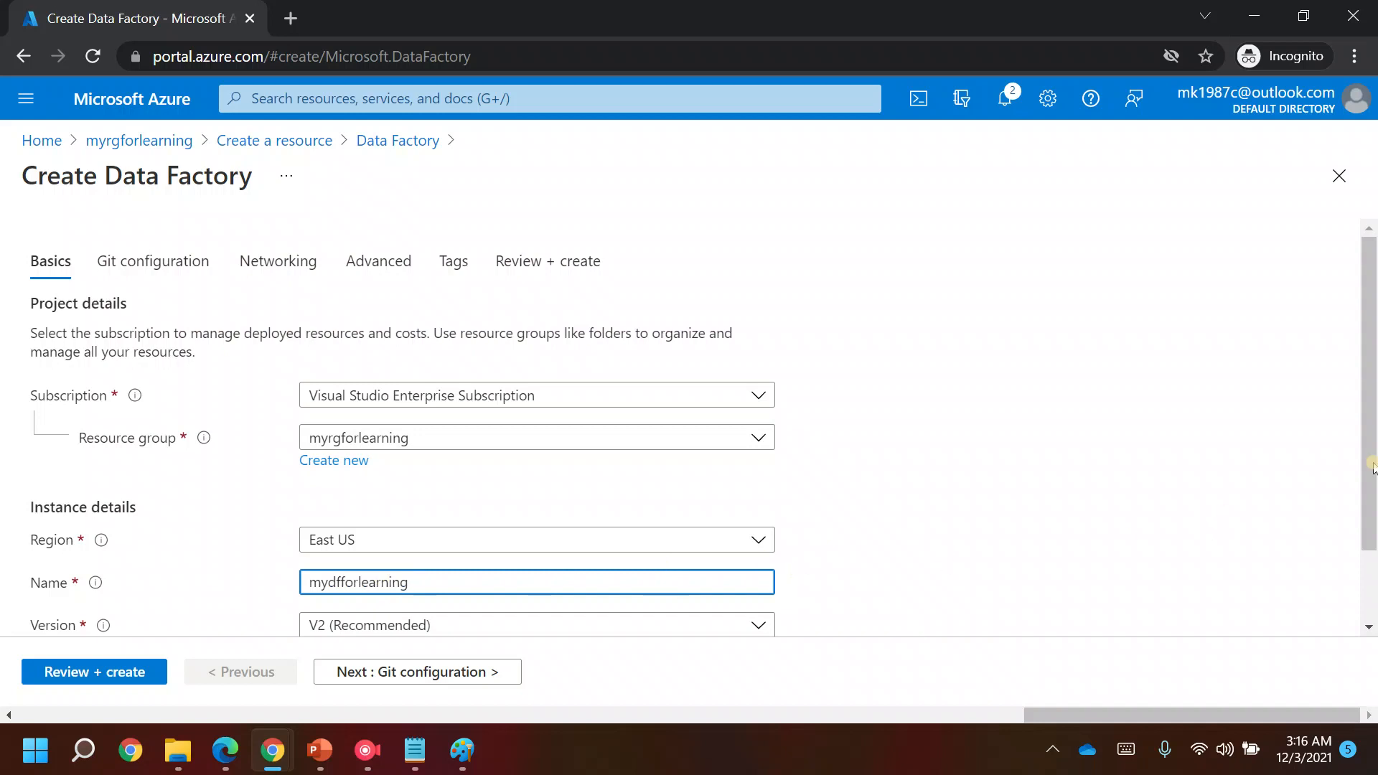
pyautogui.moveTo(1367, 448); pyautogui.dragTo(1369, 516)
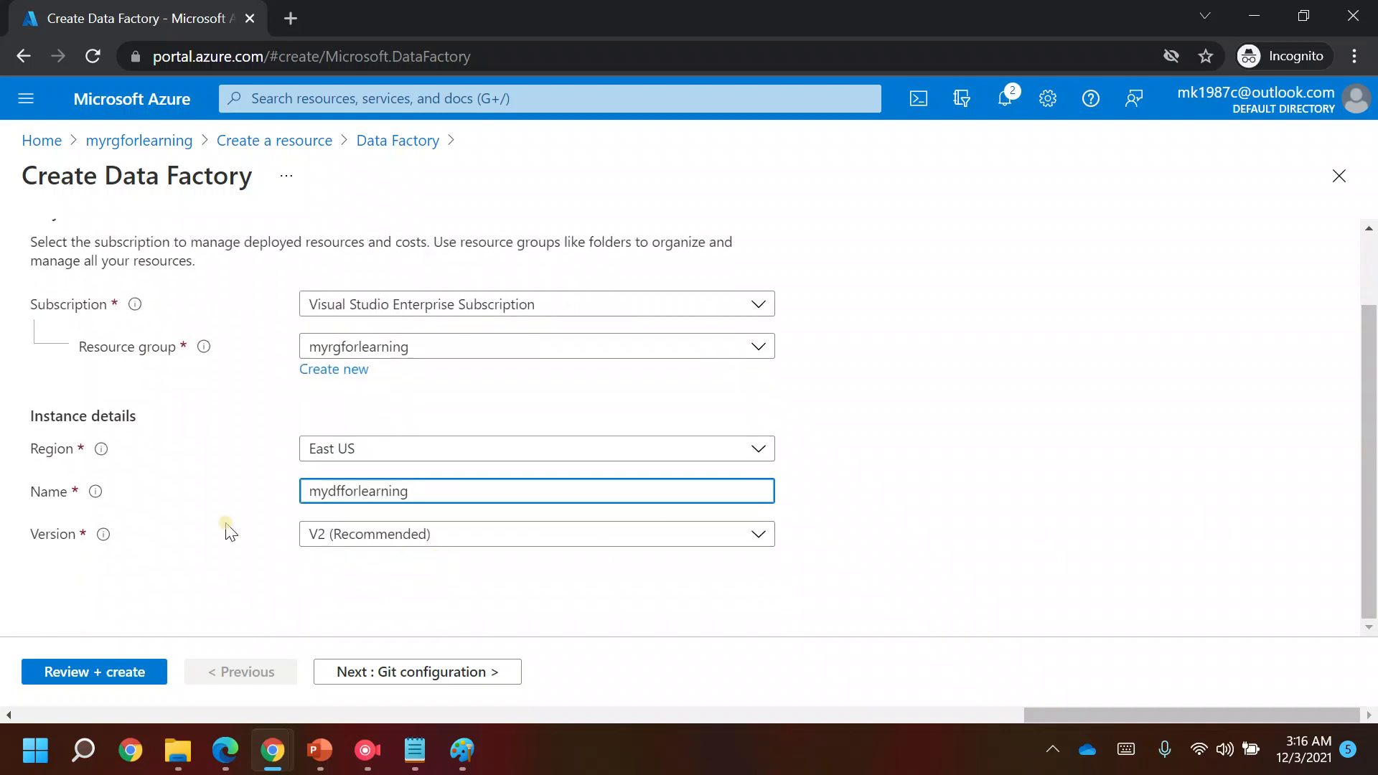
pyautogui.moveTo(1368, 494); pyautogui.dragTo(1367, 425)
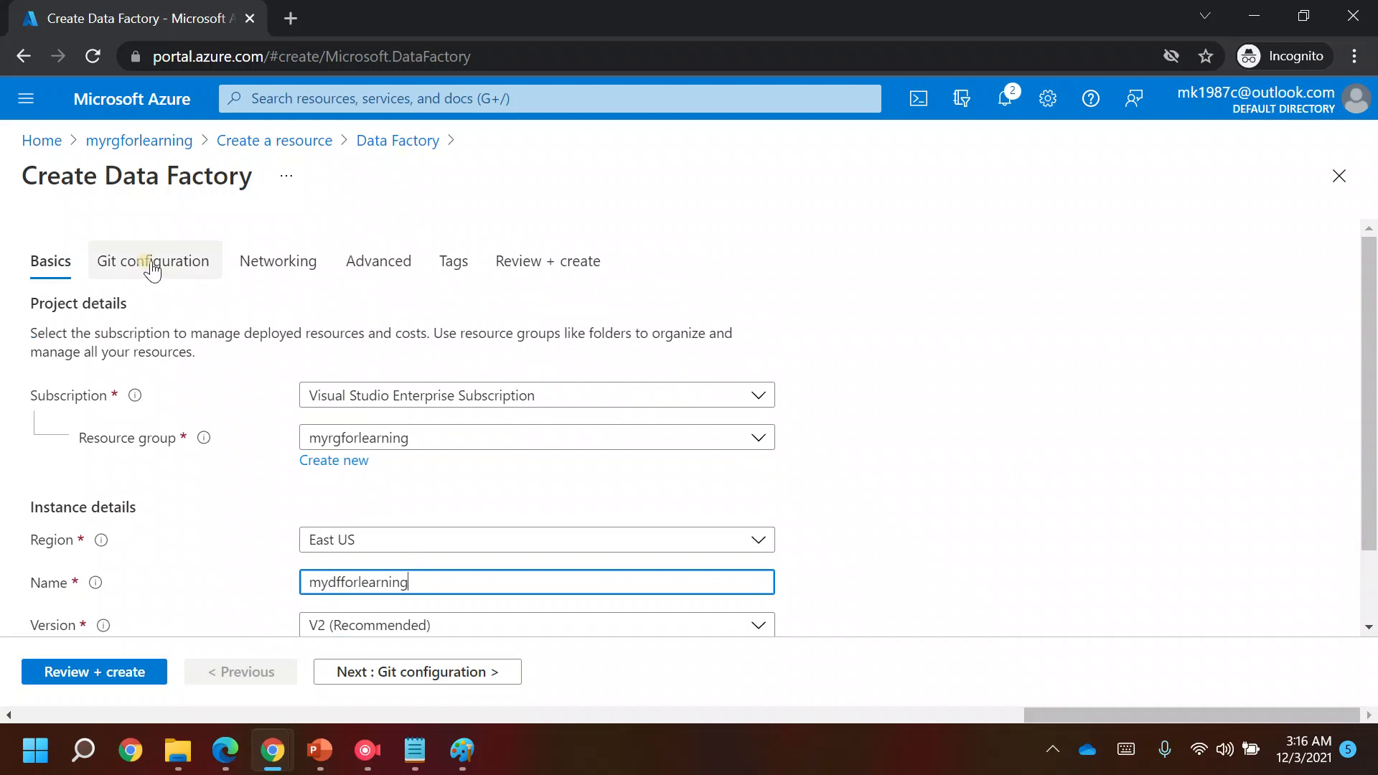
# Choose to configure Git later for the data factory and return to the basic settings.
pyautogui.click(152, 267)
pyautogui.click(311, 381)
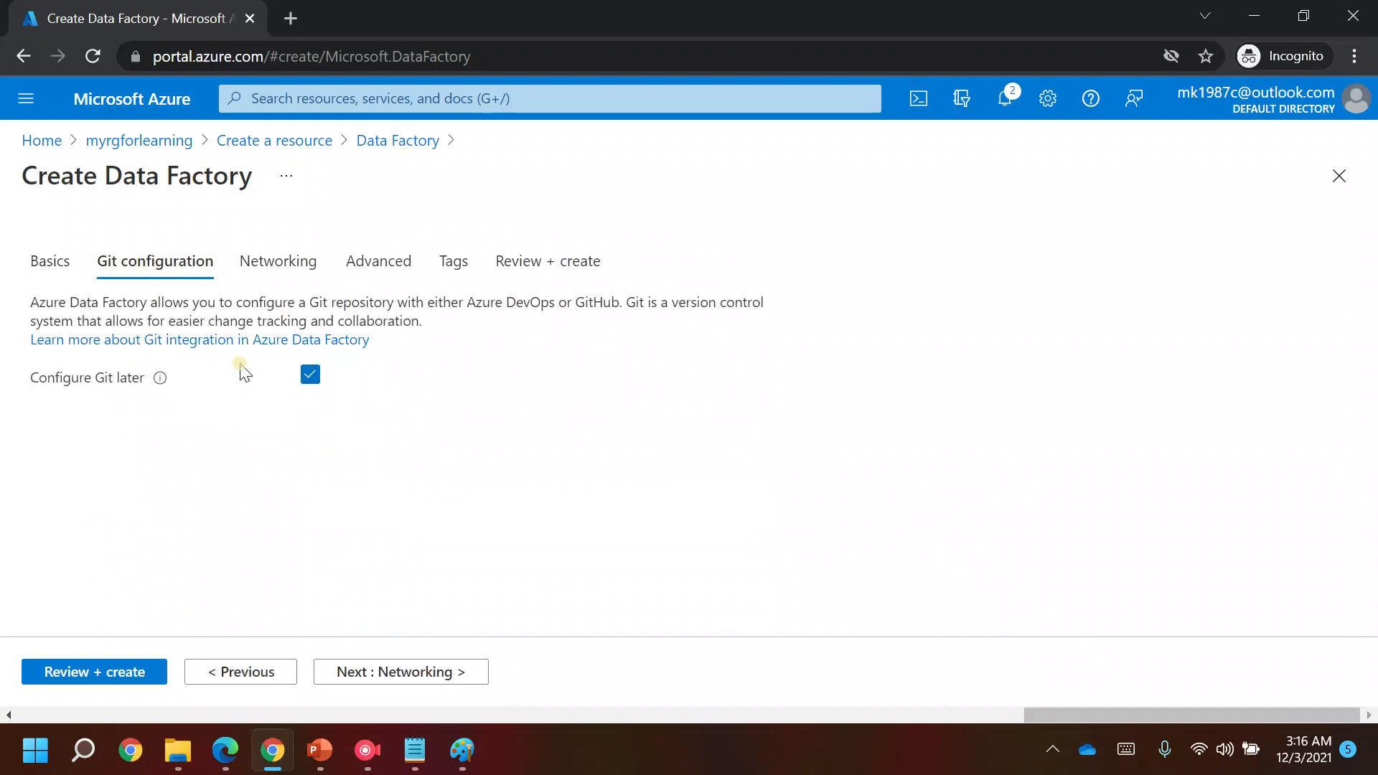
pyautogui.click(46, 260)
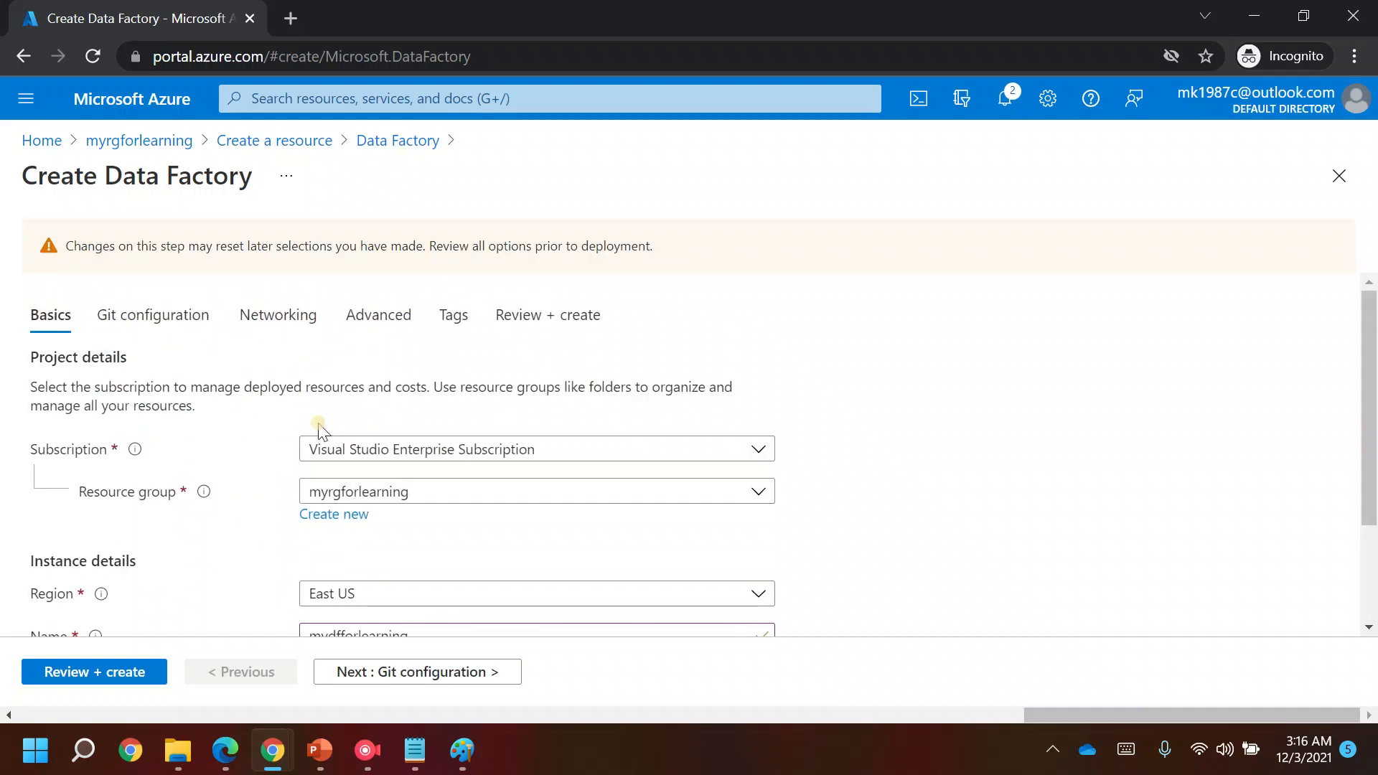
# Recheck the basic settings, validate the configuration, deploy the data factory, and dismiss the deployment notification.
pyautogui.moveTo(1372, 372); pyautogui.dragTo(1375, 427)
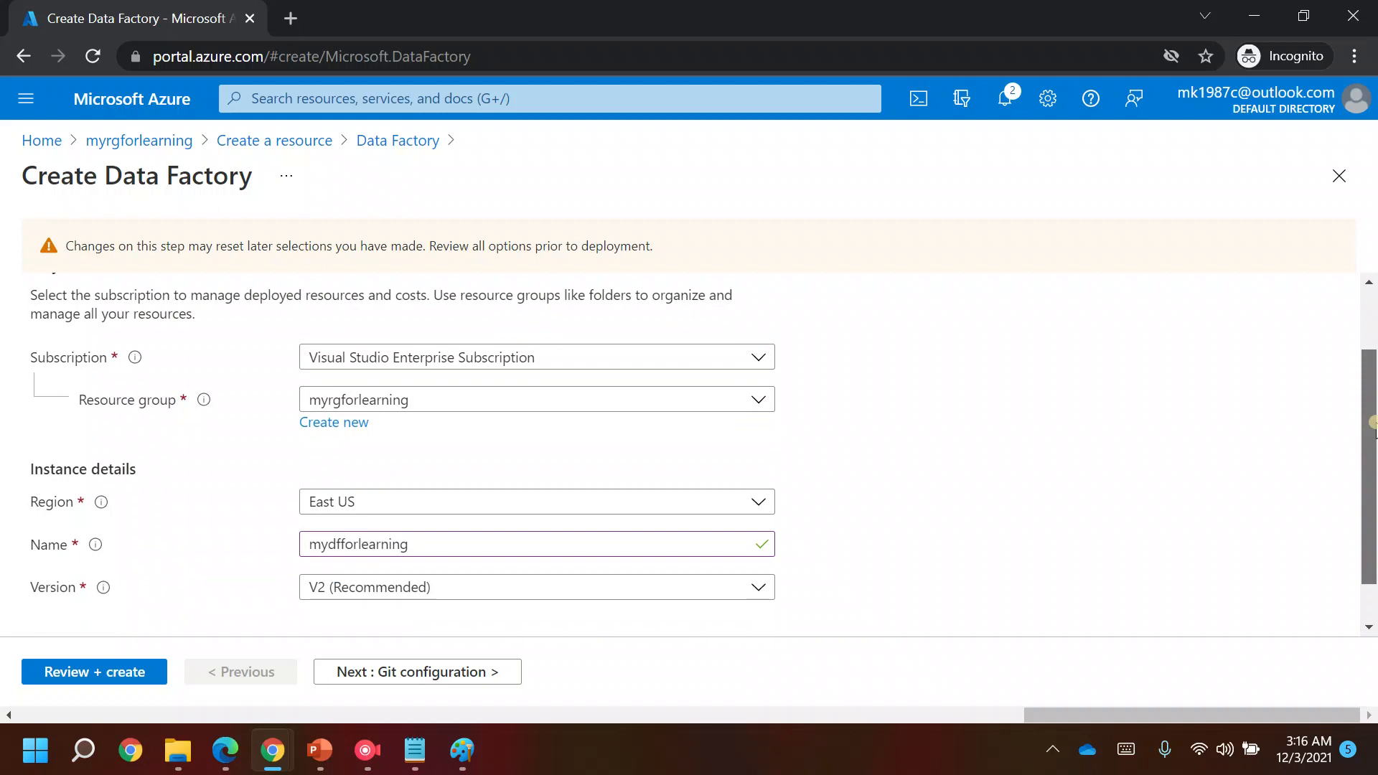
pyautogui.moveTo(1375, 423); pyautogui.dragTo(1374, 423)
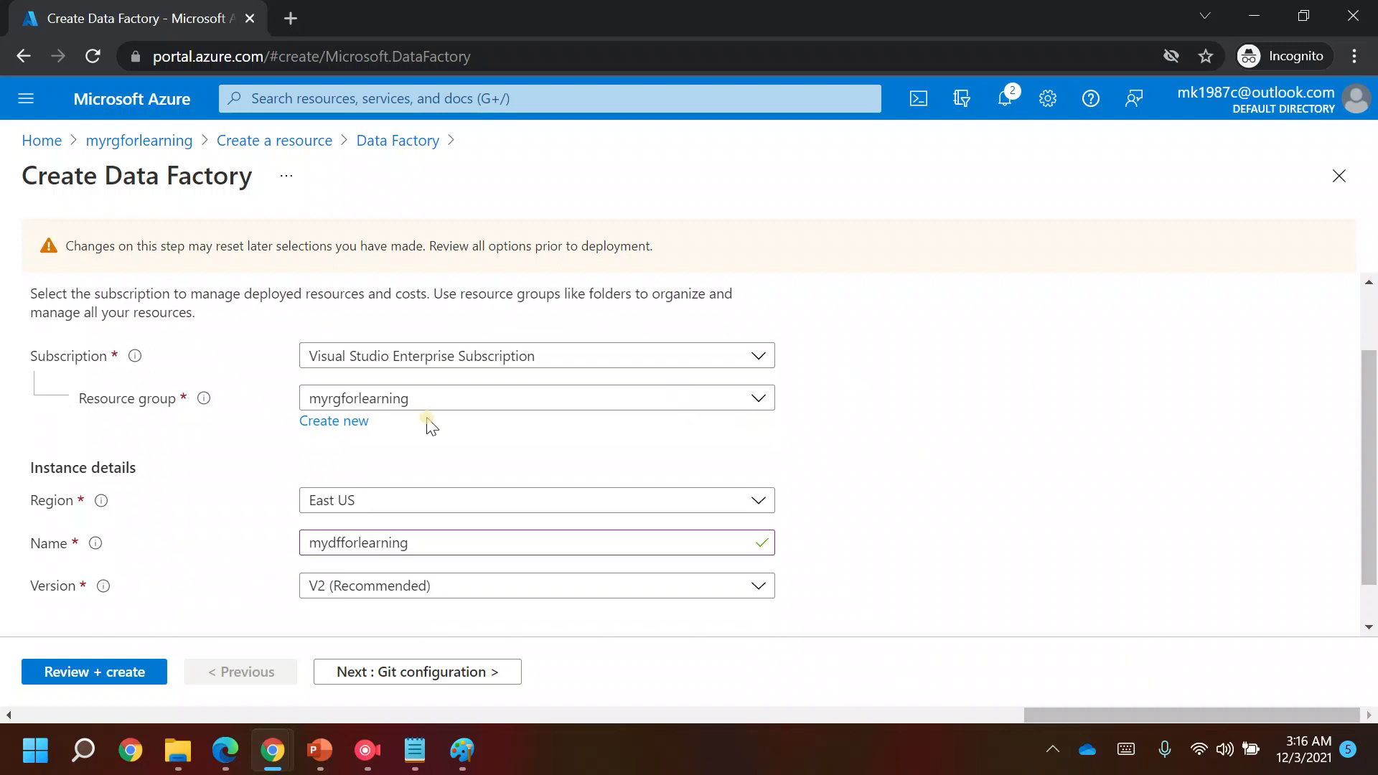
pyautogui.moveTo(100, 592)
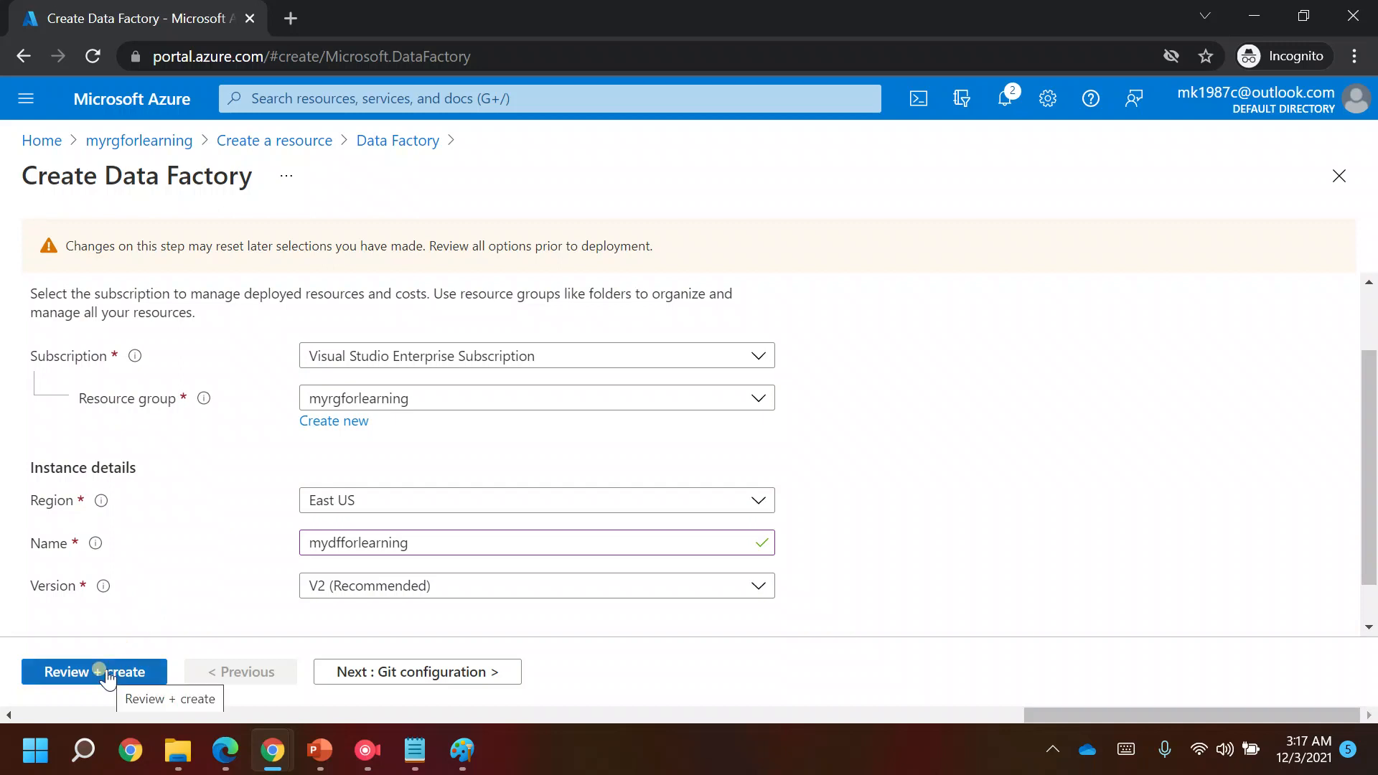
pyautogui.click(106, 673)
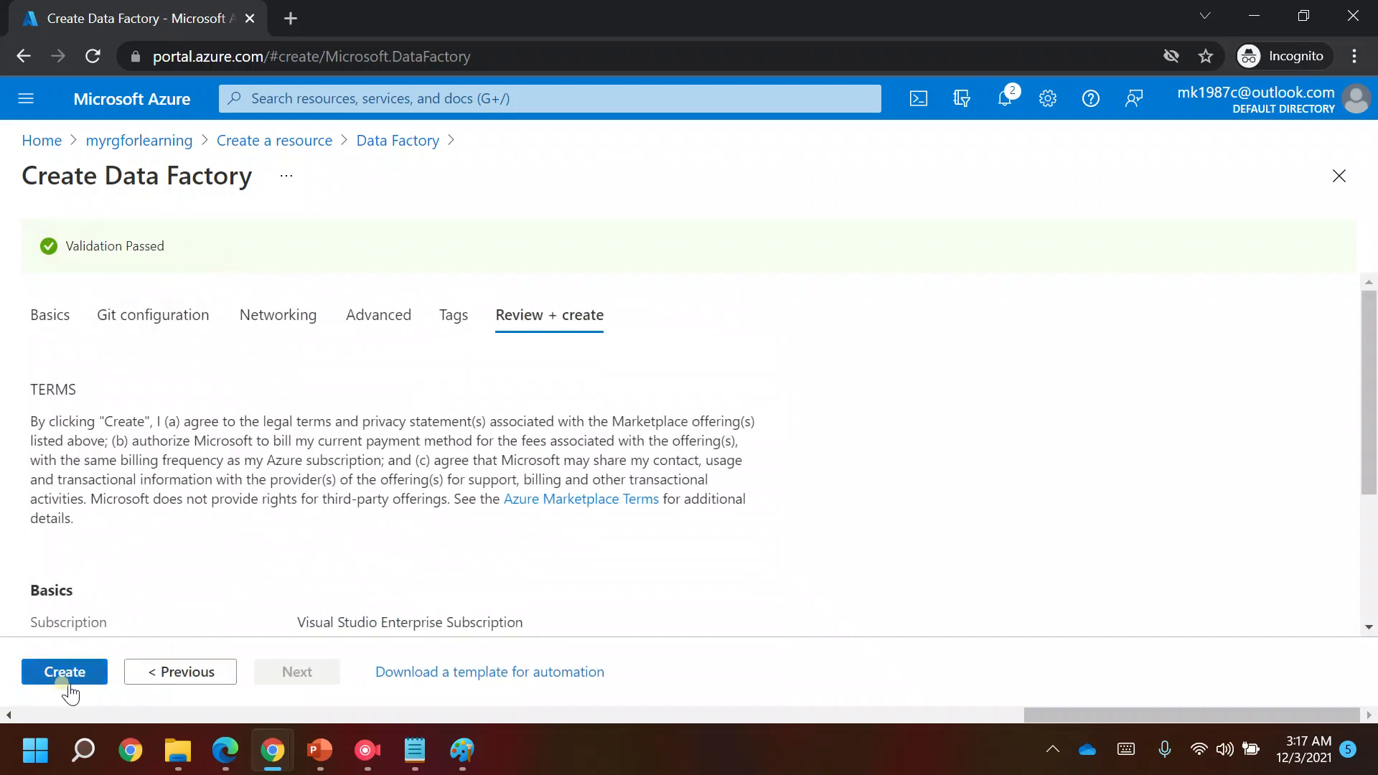
pyautogui.click(56, 677)
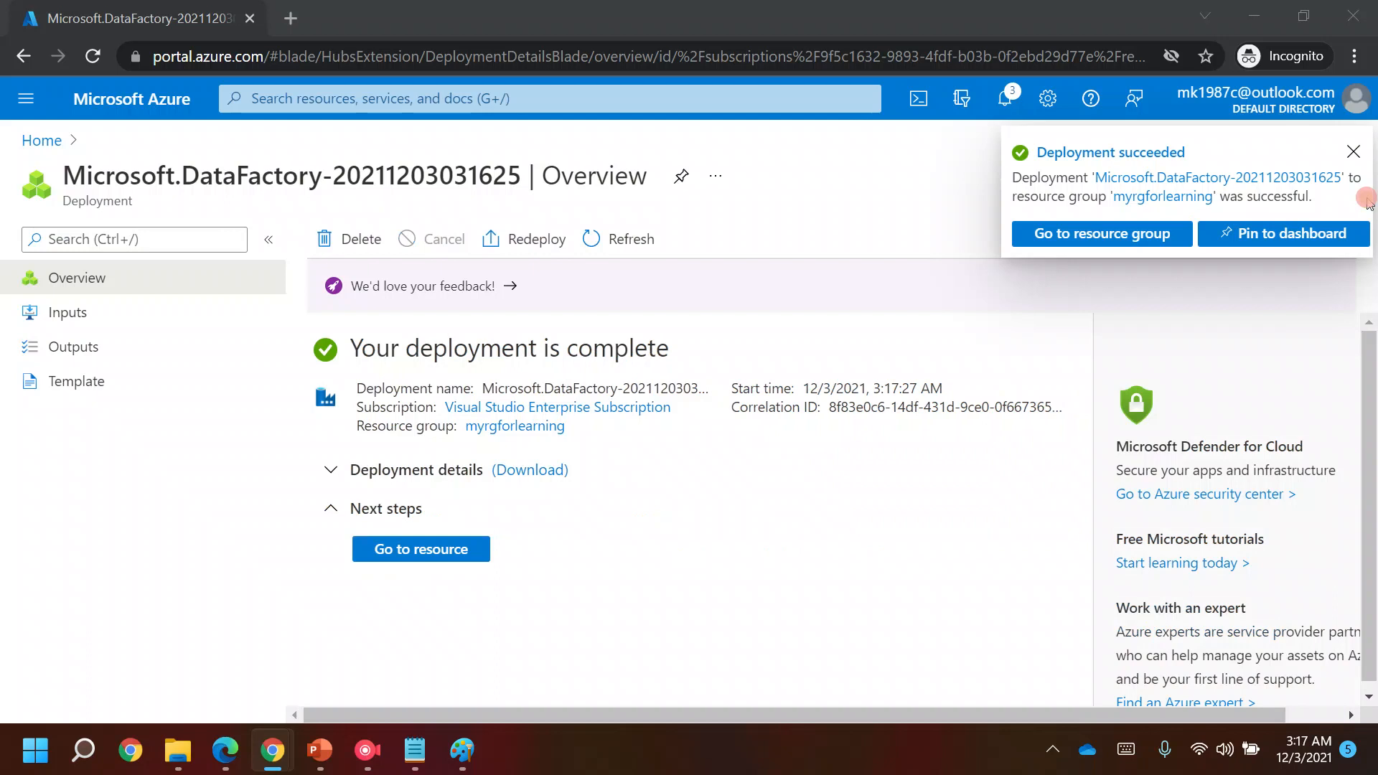
pyautogui.click(1368, 201)
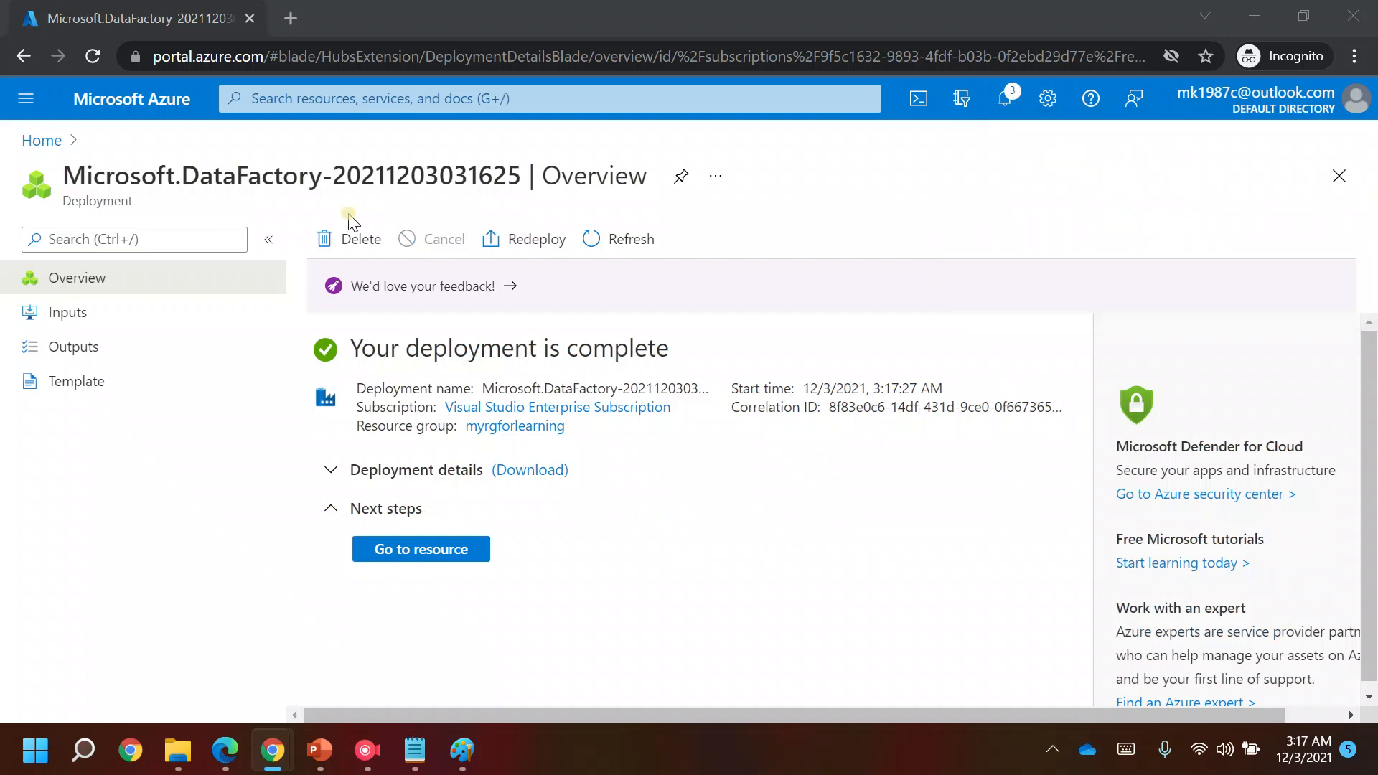
# Open the mydfforlearning data factory from the myrgforlearning resource group and launch Azure Data Factory Studio.
pyautogui.click(42, 141)
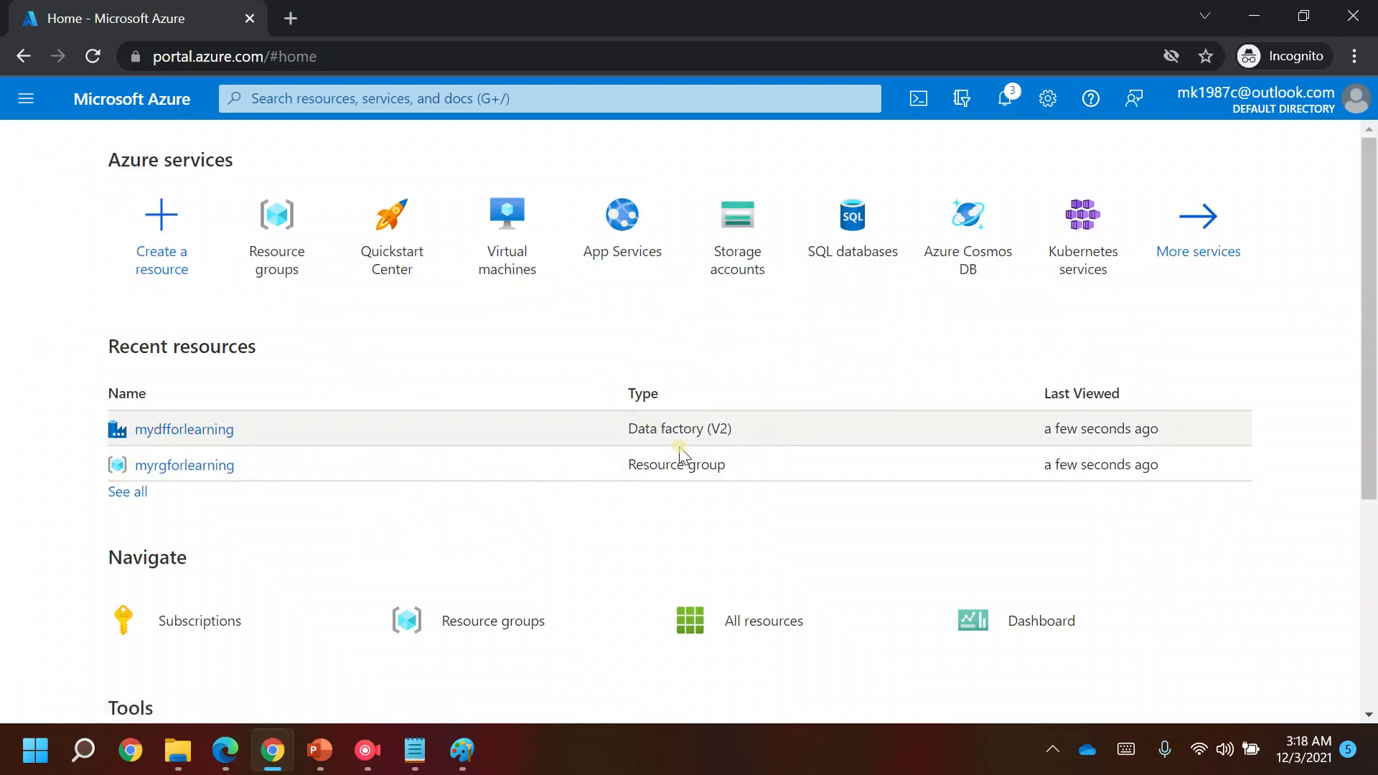
pyautogui.click(178, 471)
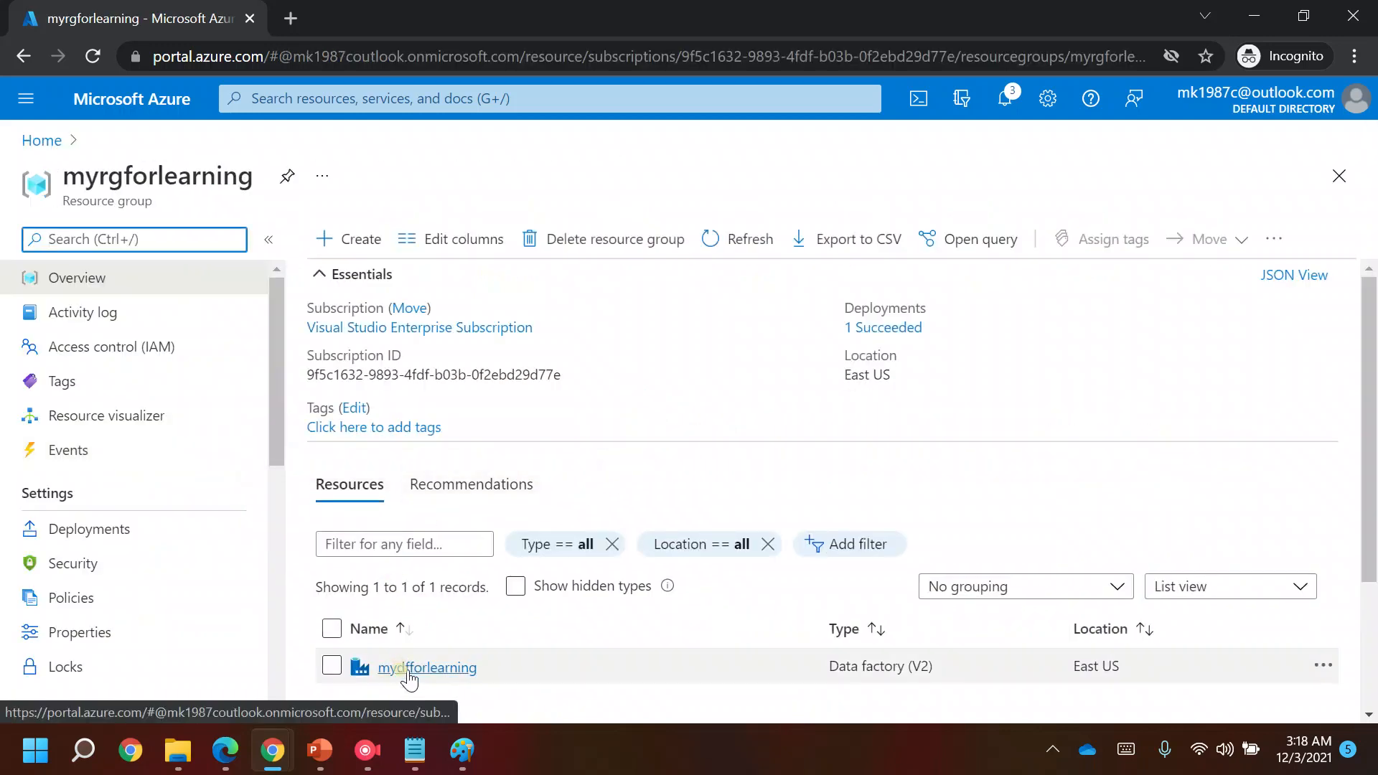
pyautogui.click(408, 673)
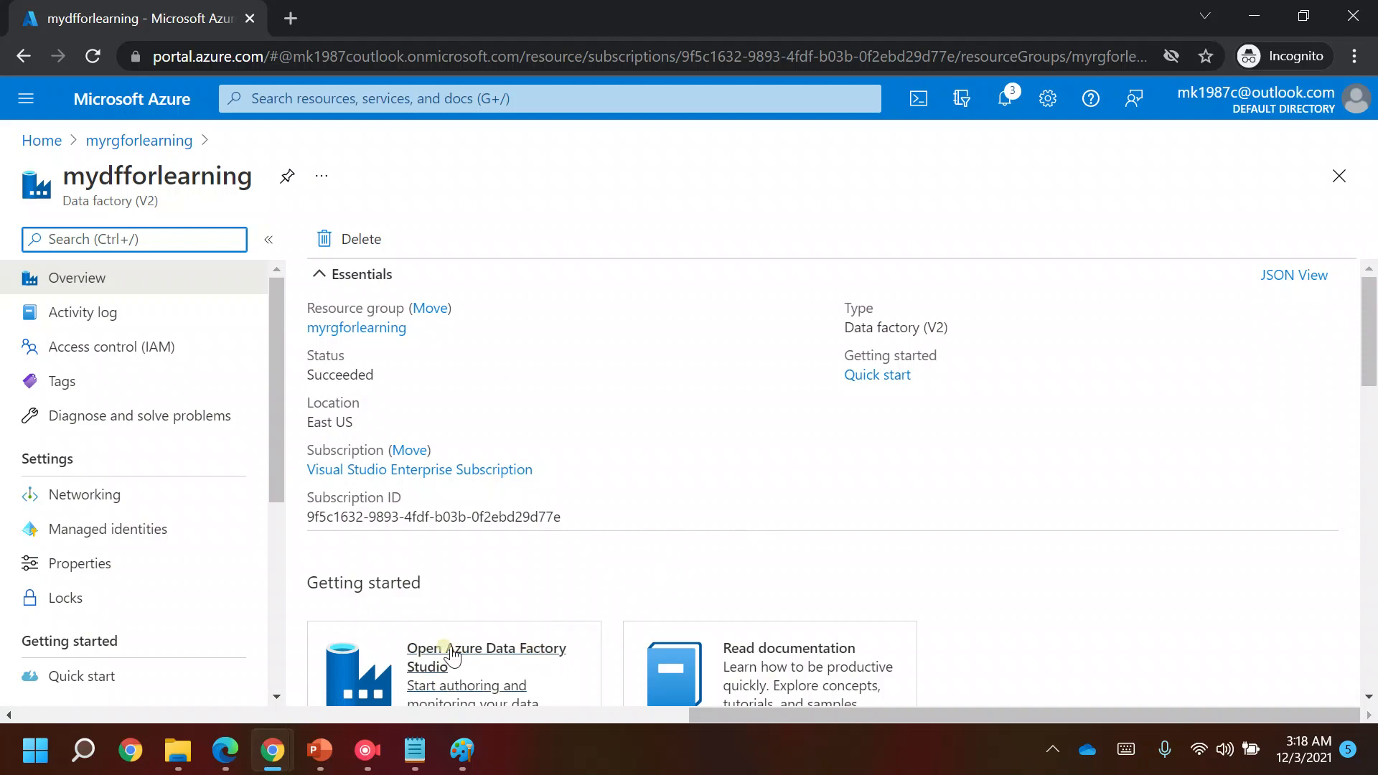
pyautogui.click(450, 655)
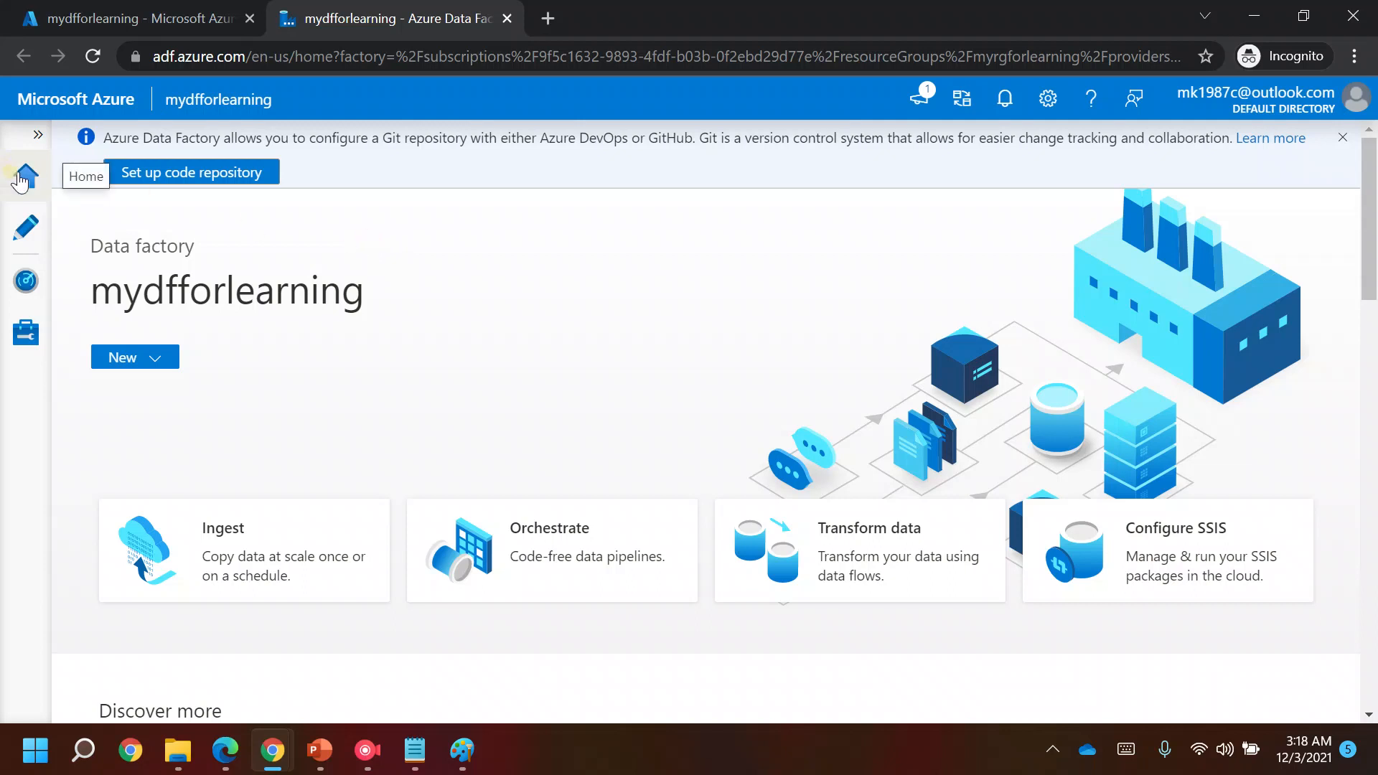
# Look through the studio's authoring, monitoring and management pages, including pipeline runs and linked services.
pyautogui.click(26, 229)
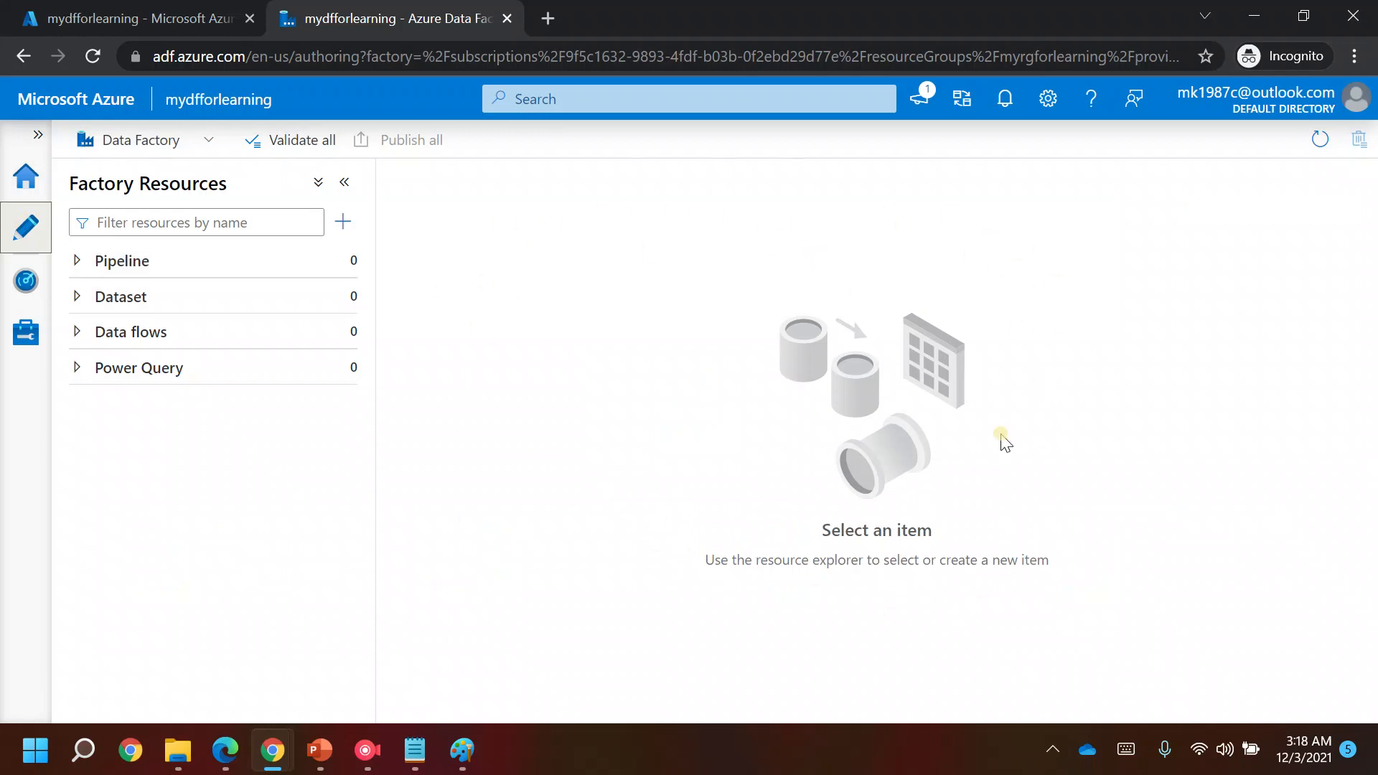
pyautogui.click(26, 280)
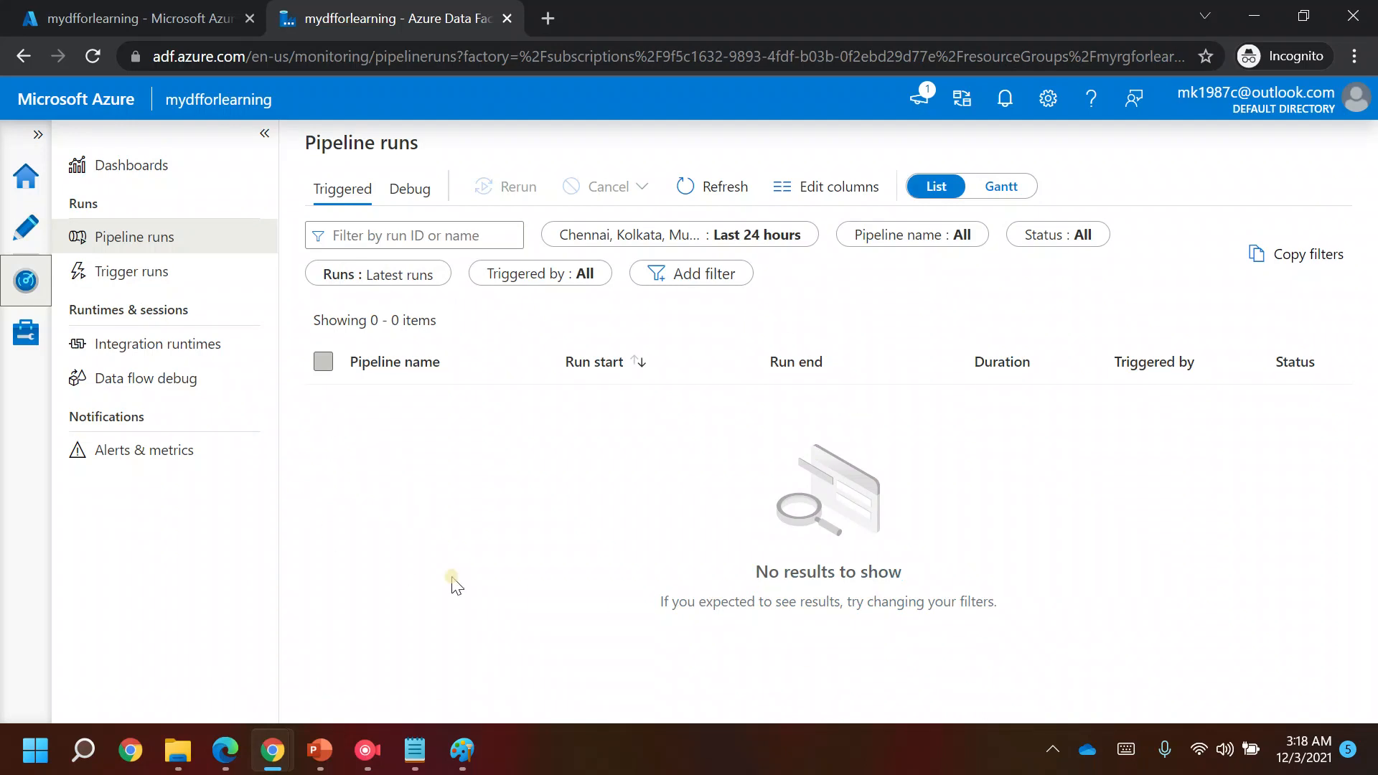
pyautogui.click(12, 337)
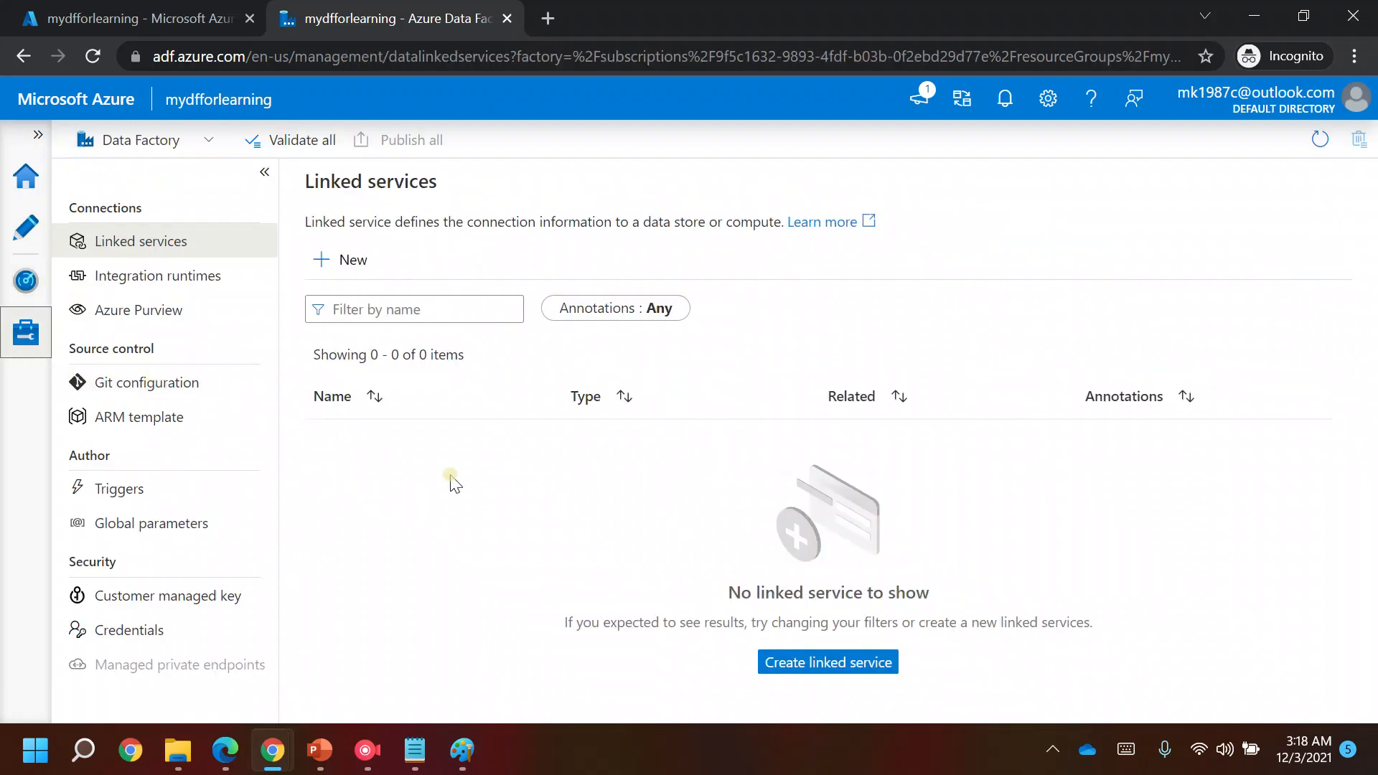
pyautogui.moveTo(309, 183); pyautogui.dragTo(438, 192)
pyautogui.click(26, 280)
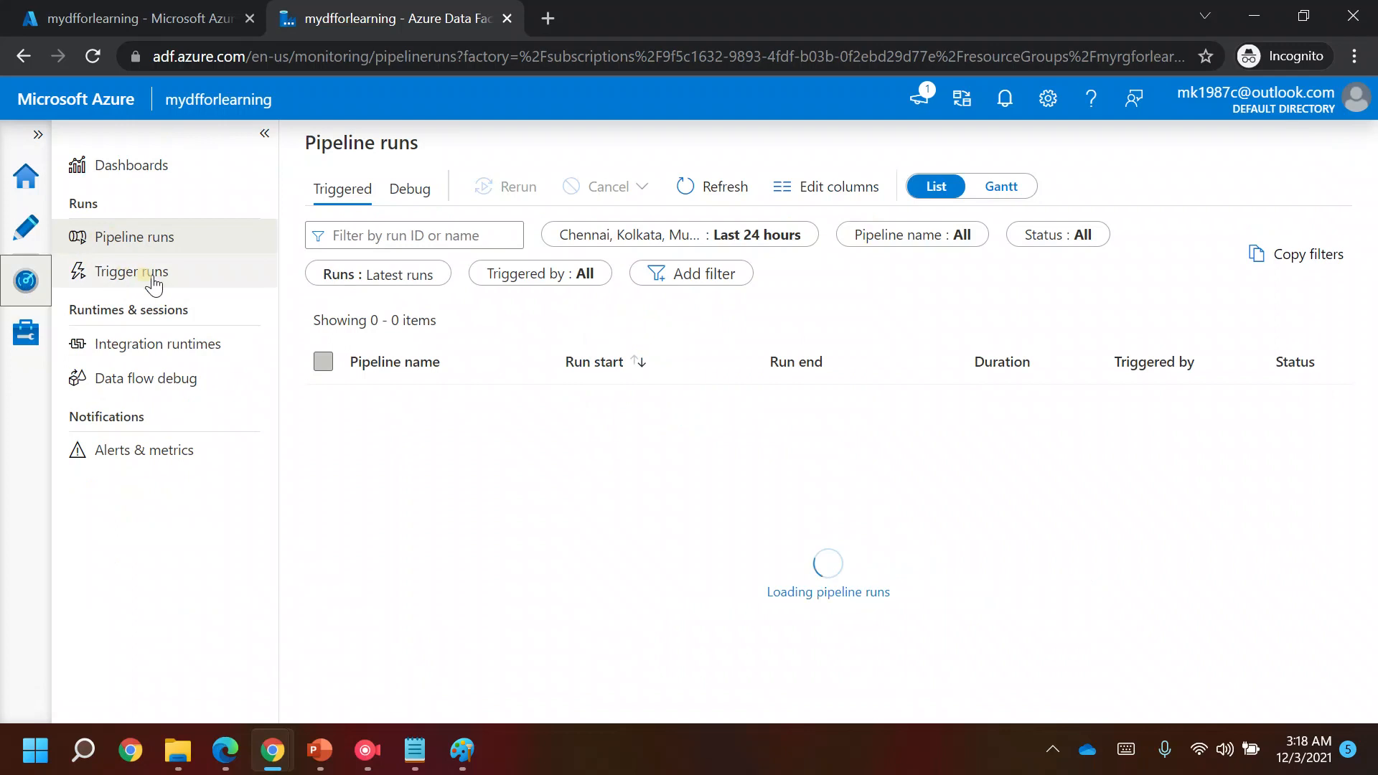
# Create a new pipeline in the authoring page and collapse the Factory Resources pane.
pyautogui.click(26, 228)
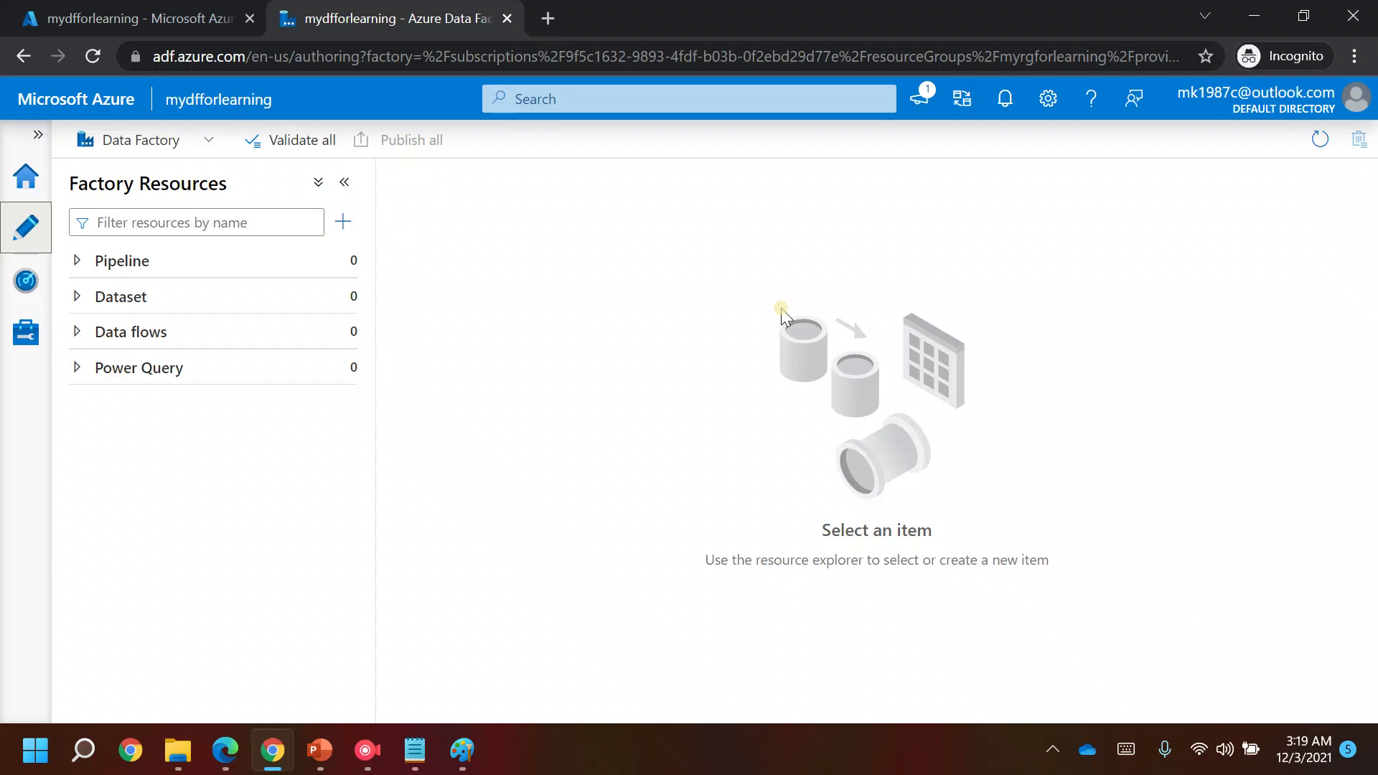
pyautogui.click(350, 260)
pyautogui.click(400, 305)
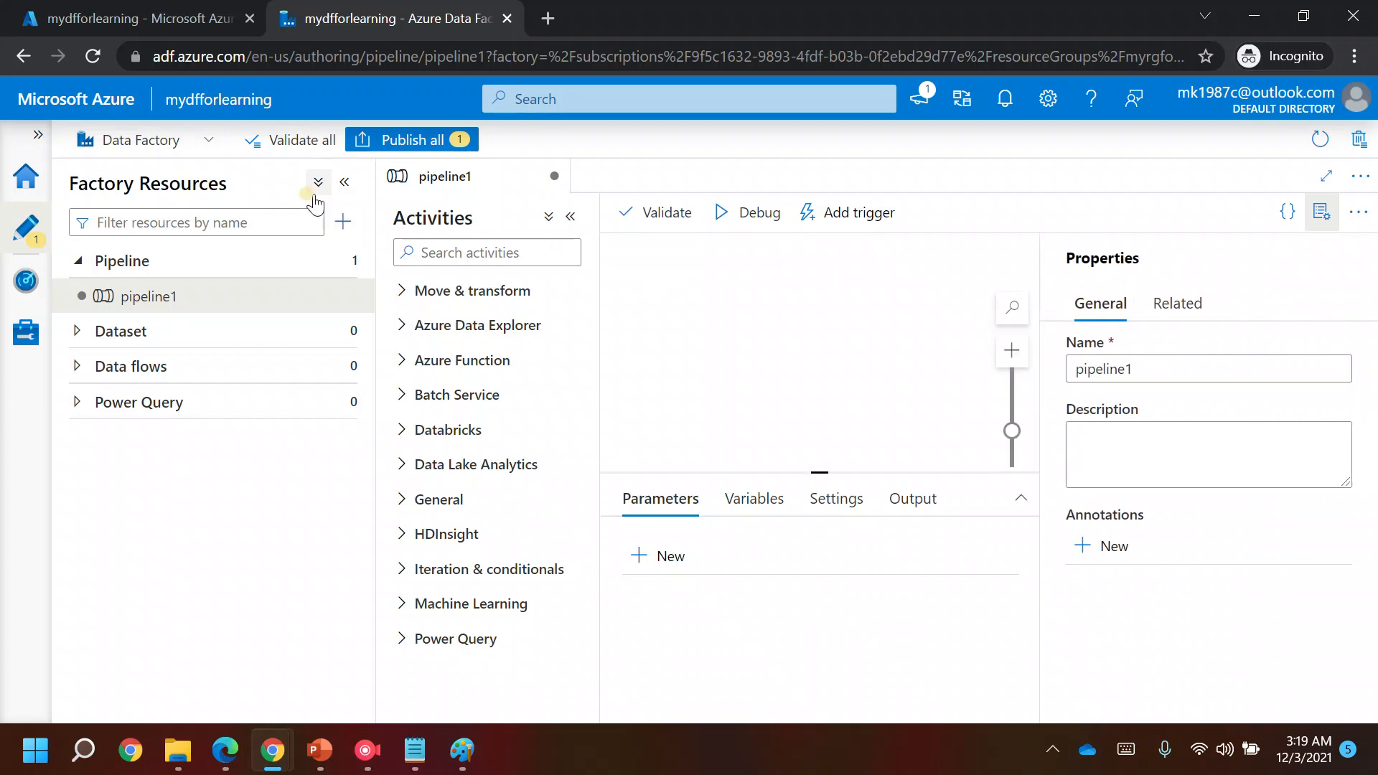
pyautogui.click(345, 182)
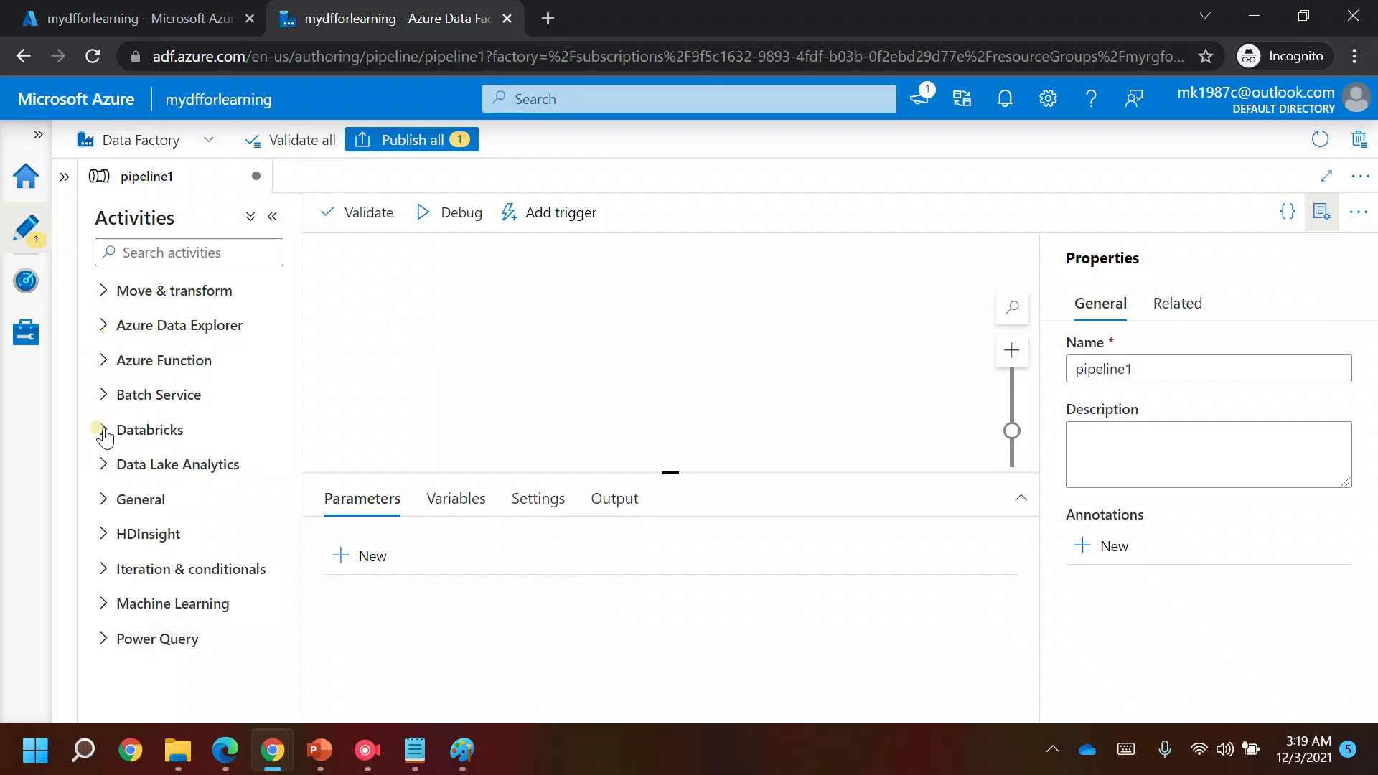
# Expand the Azure Function and Batch Service categories, then all activity categories, to browse the available pipeline activities.
pyautogui.click(102, 363)
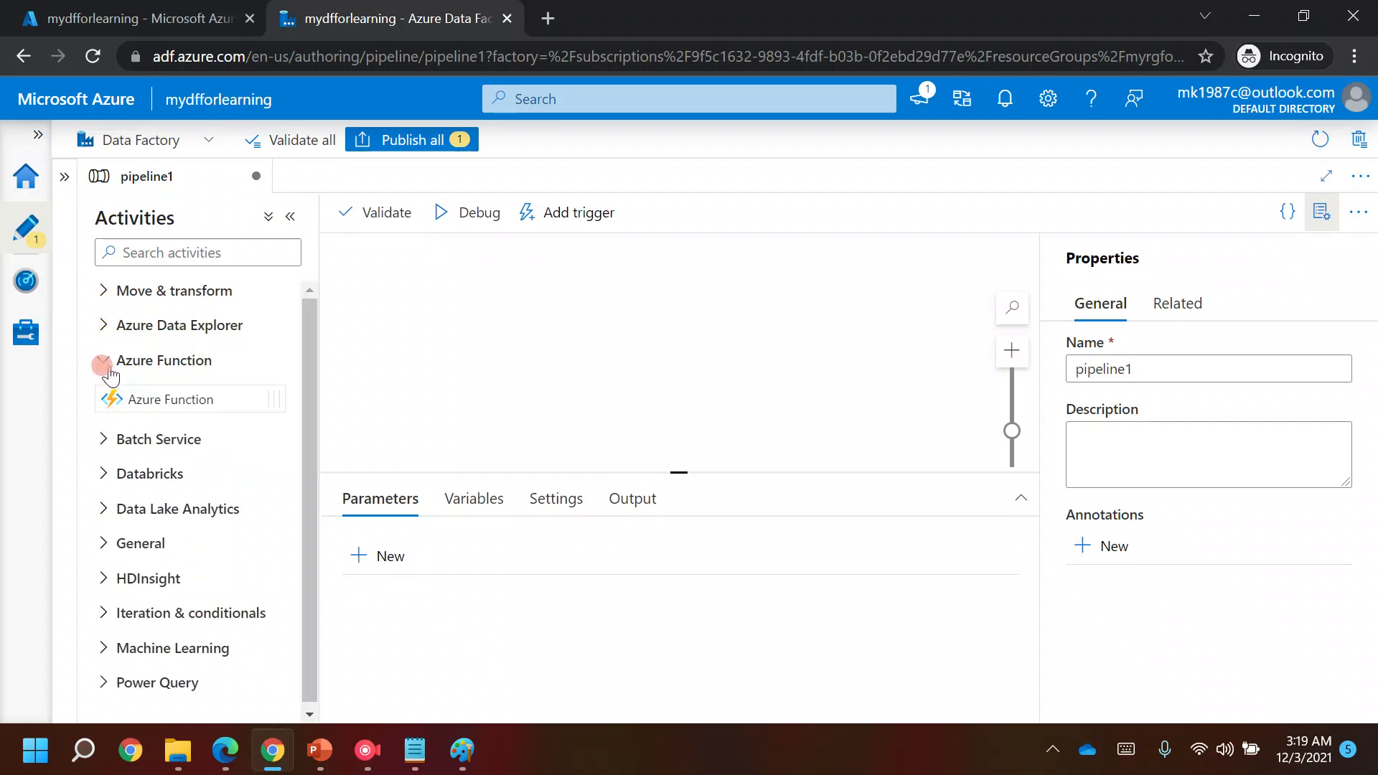
pyautogui.click(102, 439)
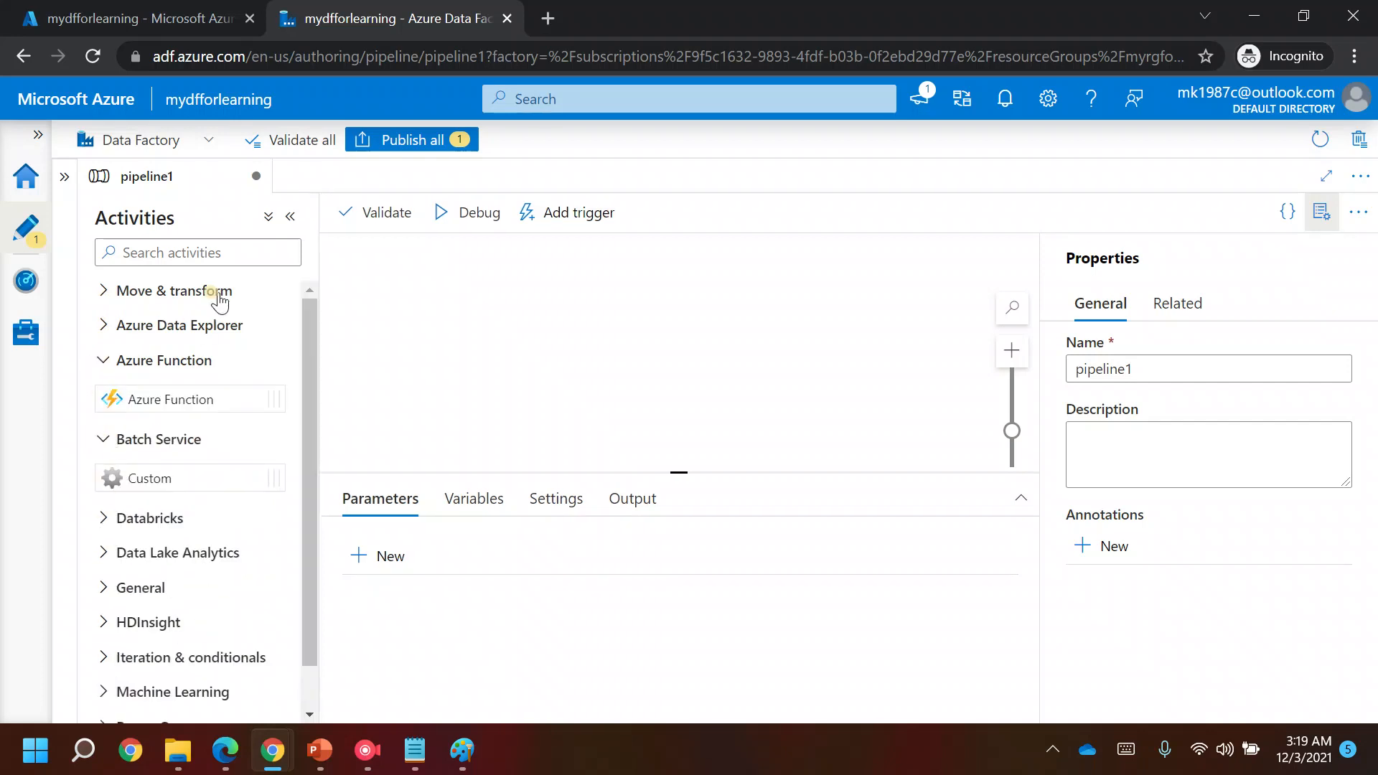
pyautogui.click(269, 218)
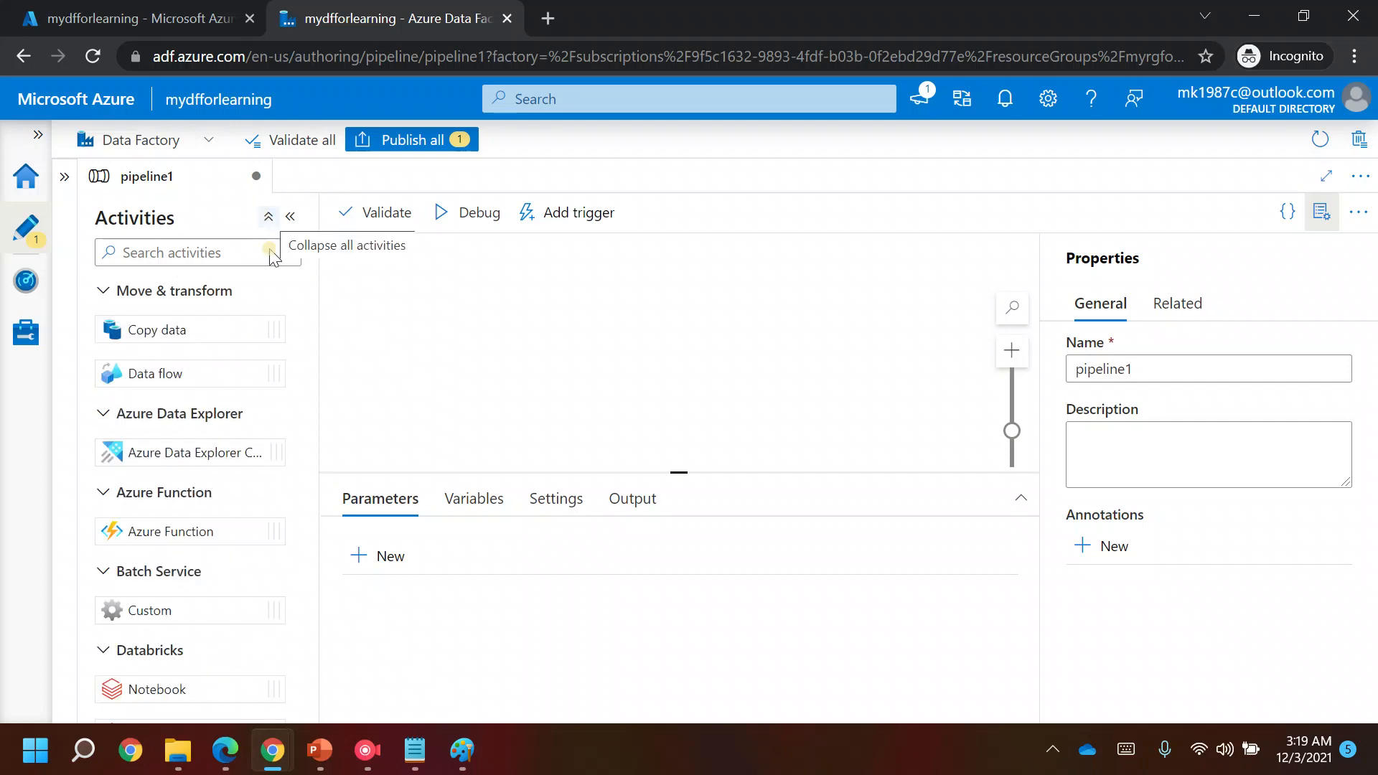
pyautogui.moveTo(308, 318); pyautogui.dragTo(323, 219)
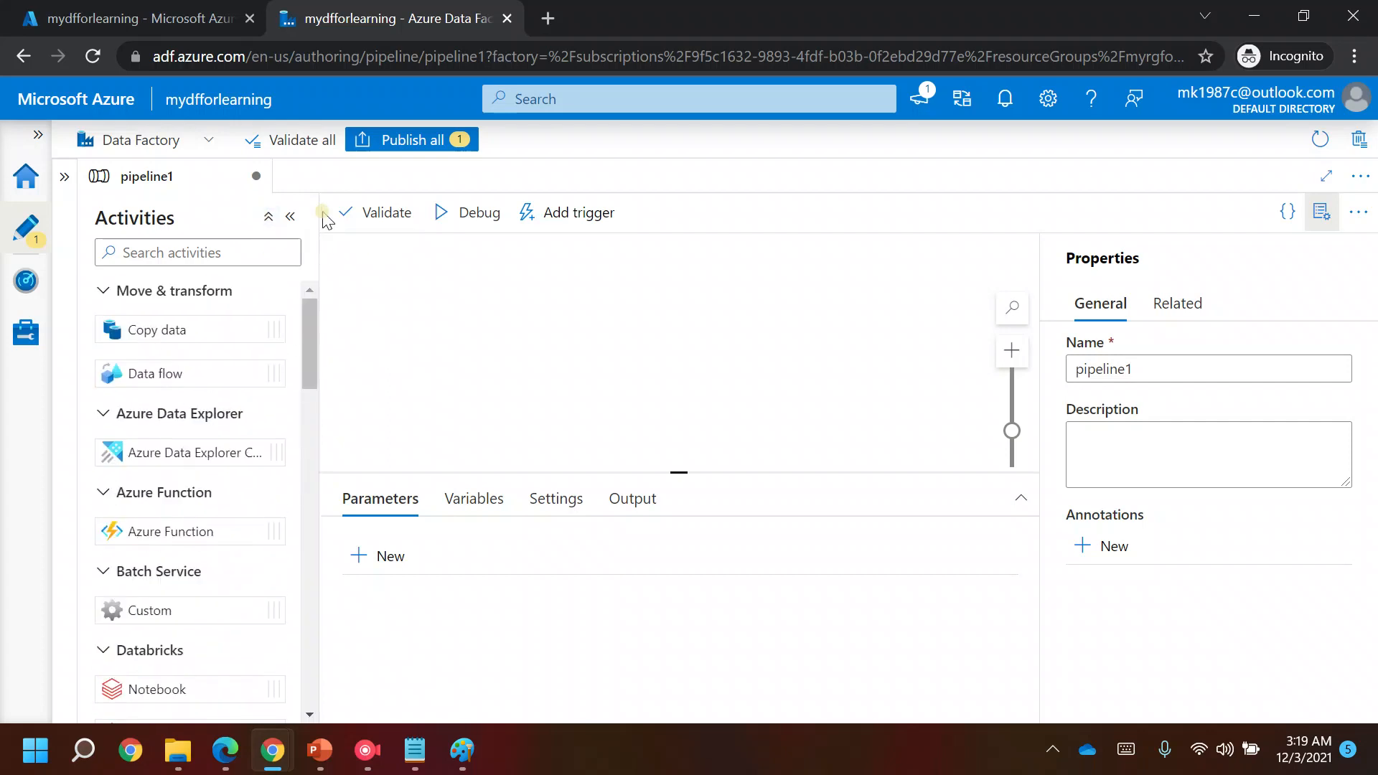
# Add a Copy data, a Databricks Notebook and an Azure Function activity side by side on the pipeline canvas.
pyautogui.moveTo(146, 351); pyautogui.dragTo(428, 334)
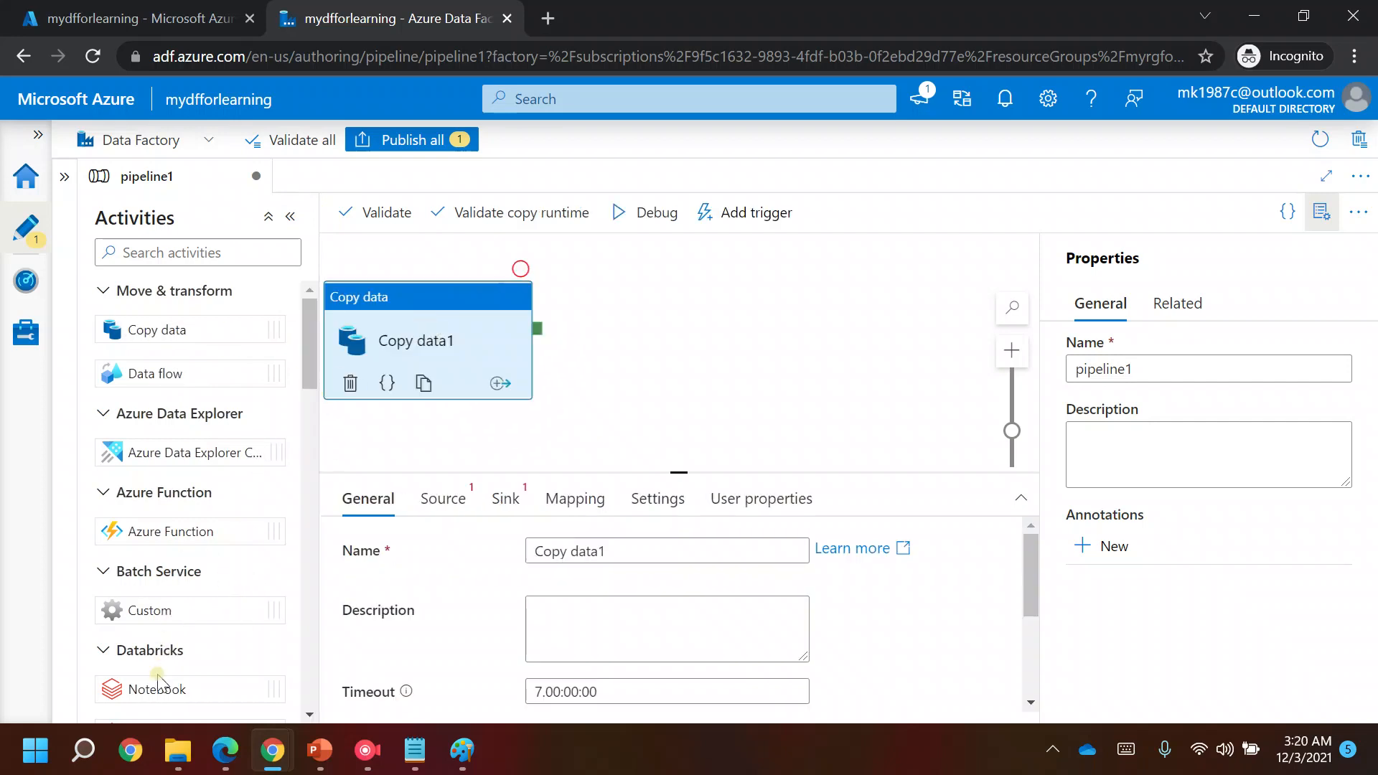
pyautogui.moveTo(165, 679); pyautogui.dragTo(691, 332)
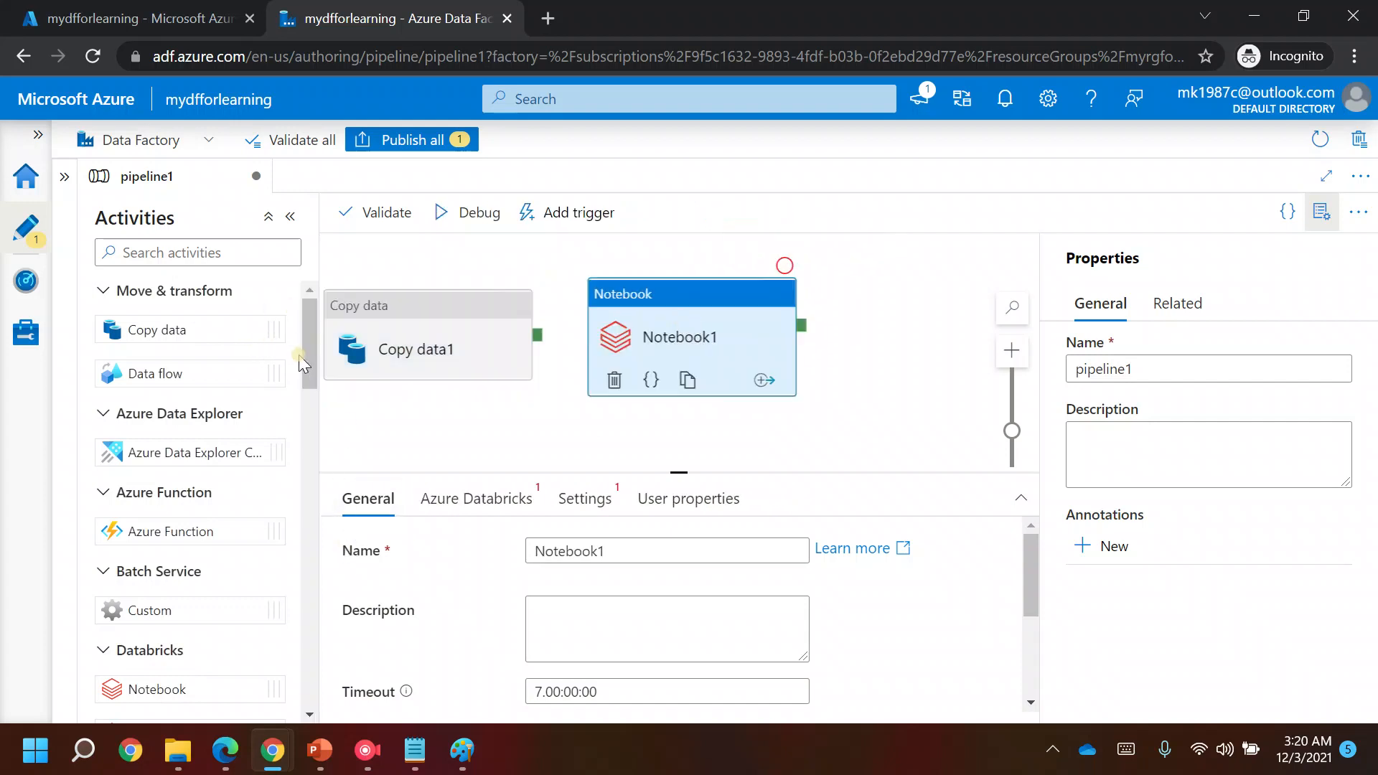
pyautogui.moveTo(310, 341)
pyautogui.mouseDown()
pyautogui.moveTo(311, 449)
pyautogui.moveTo(322, 352)
pyautogui.mouseUp()
pyautogui.moveTo(175, 506); pyautogui.dragTo(909, 321)
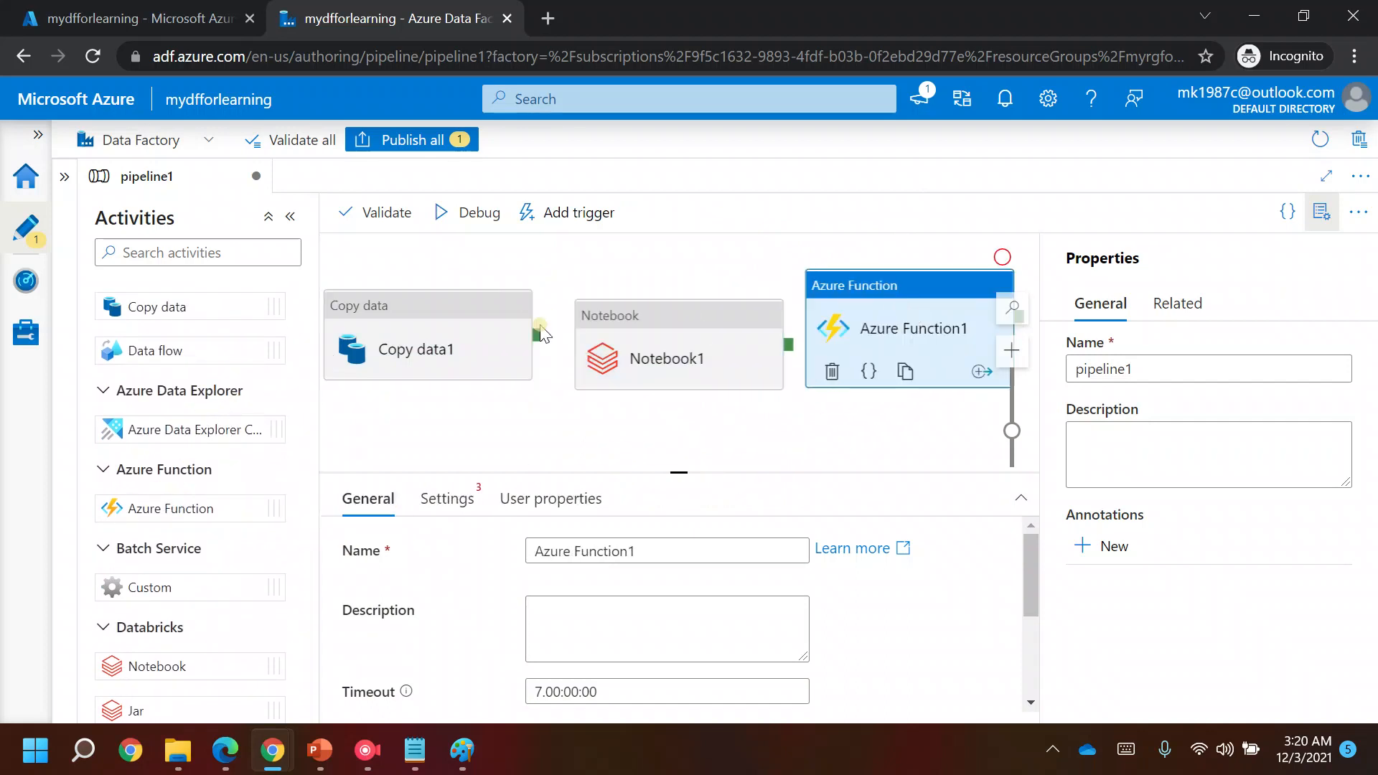
# Connect Copy data1 to Notebook1 and Notebook1 to Azure Function1 with success dependencies.
pyautogui.moveTo(538, 346); pyautogui.dragTo(585, 359)
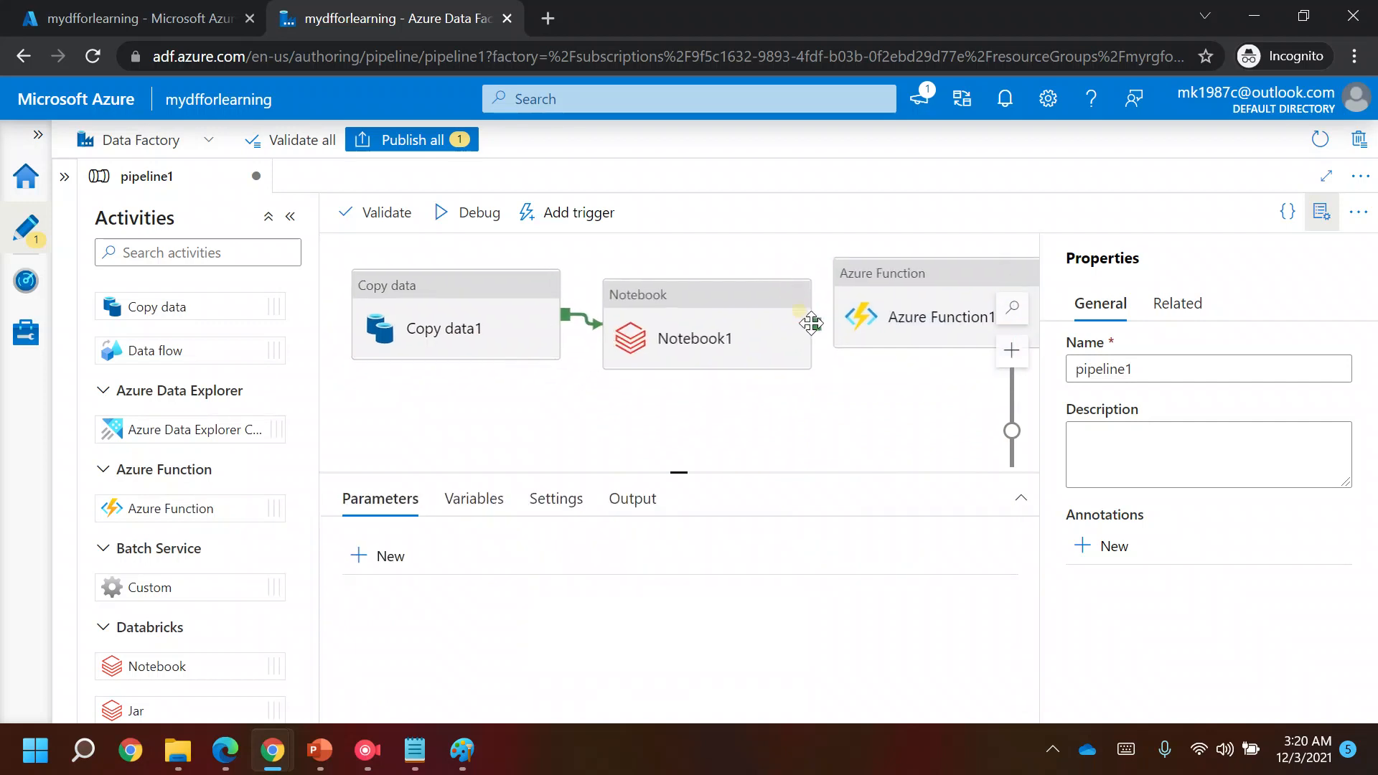
pyautogui.click(906, 291)
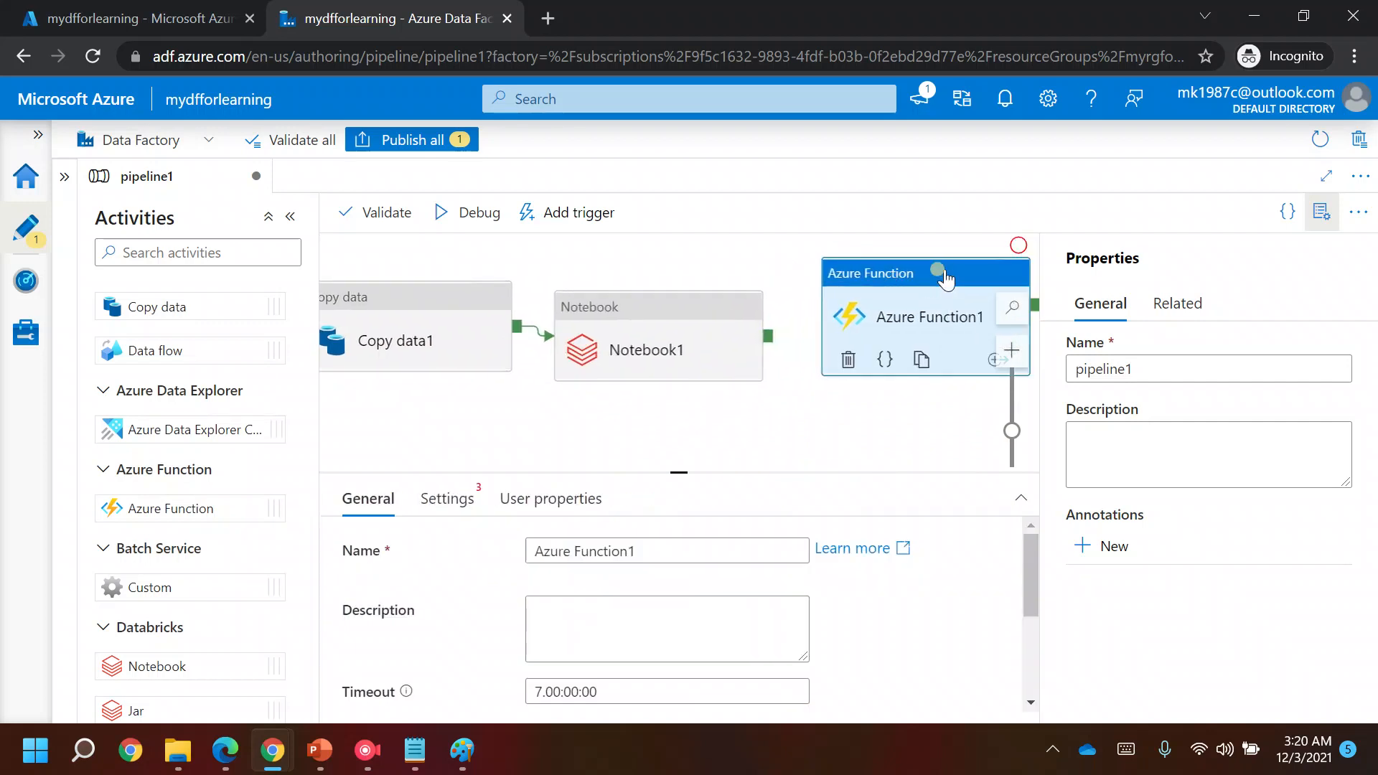
pyautogui.moveTo(768, 335); pyautogui.dragTo(905, 320)
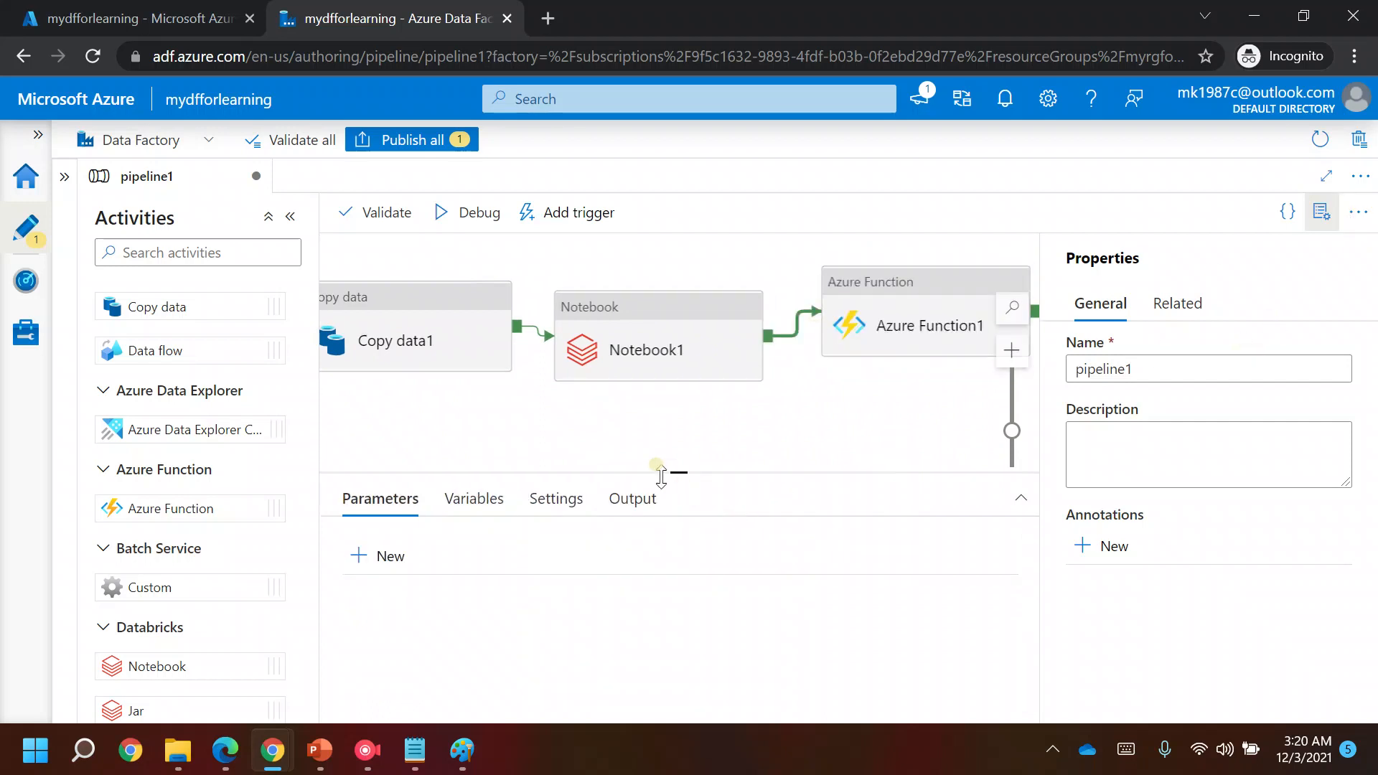
# Enlarge the canvas to fit the whole pipeline and inspect the Copy data, Notebook and Azure Function activities in order.
pyautogui.moveTo(675, 473); pyautogui.dragTo(674, 563)
pyautogui.click(290, 216)
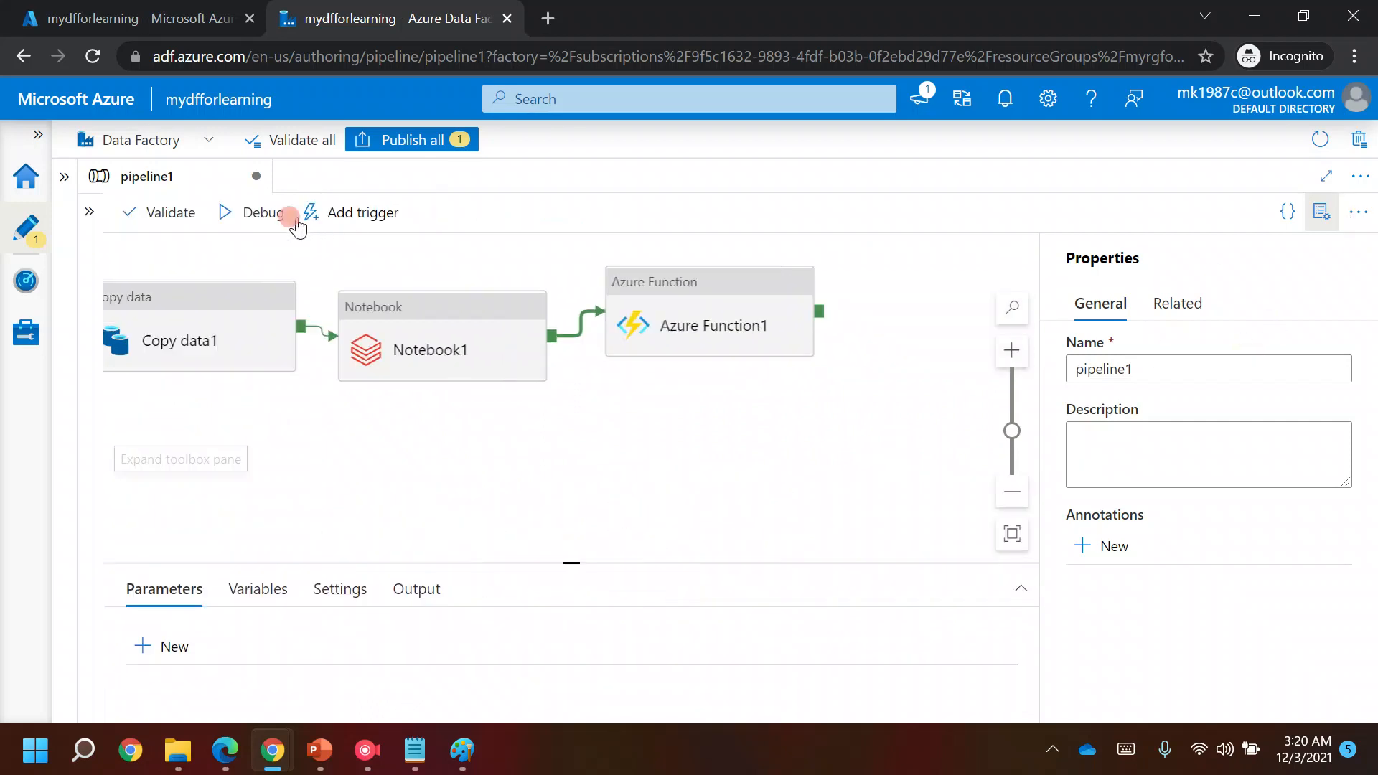
pyautogui.moveTo(388, 470); pyautogui.dragTo(454, 492)
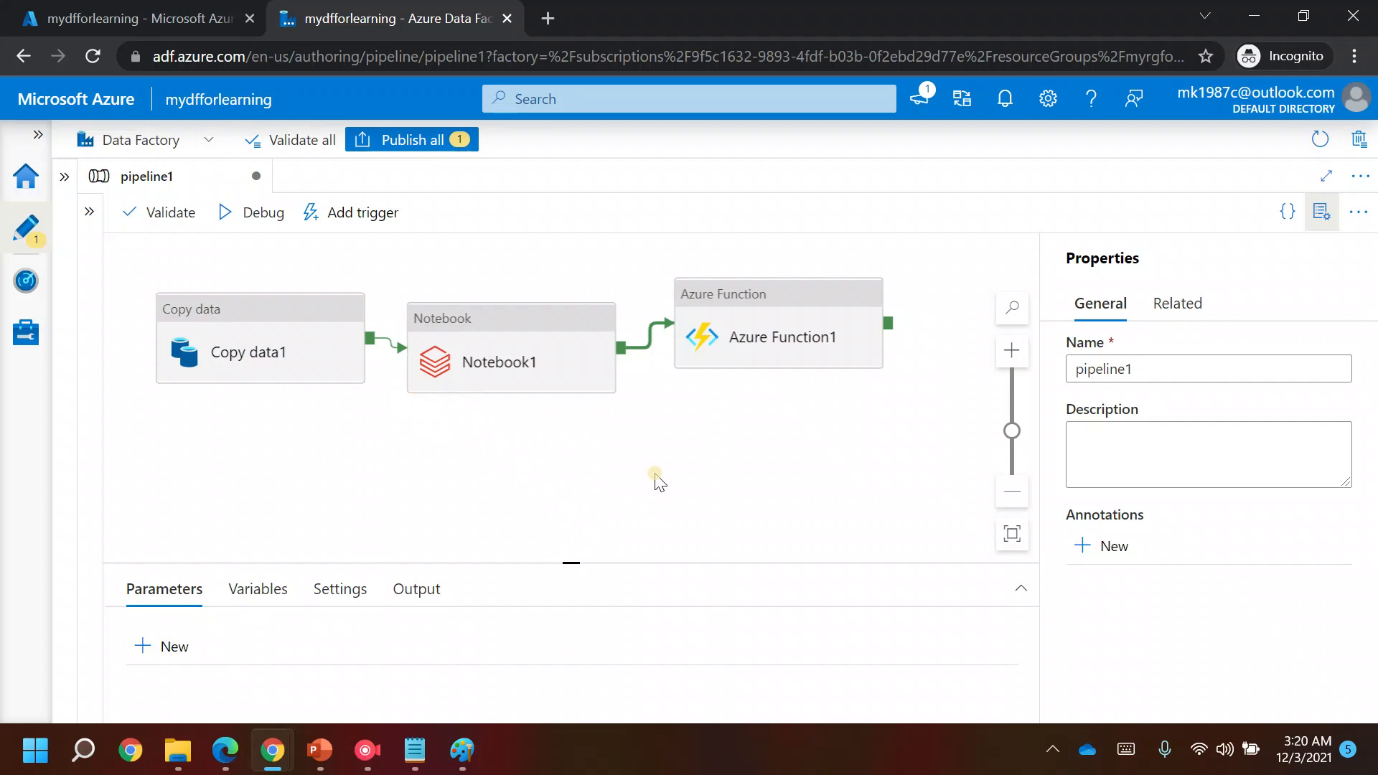
pyautogui.click(305, 328)
pyautogui.click(518, 321)
pyautogui.click(763, 312)
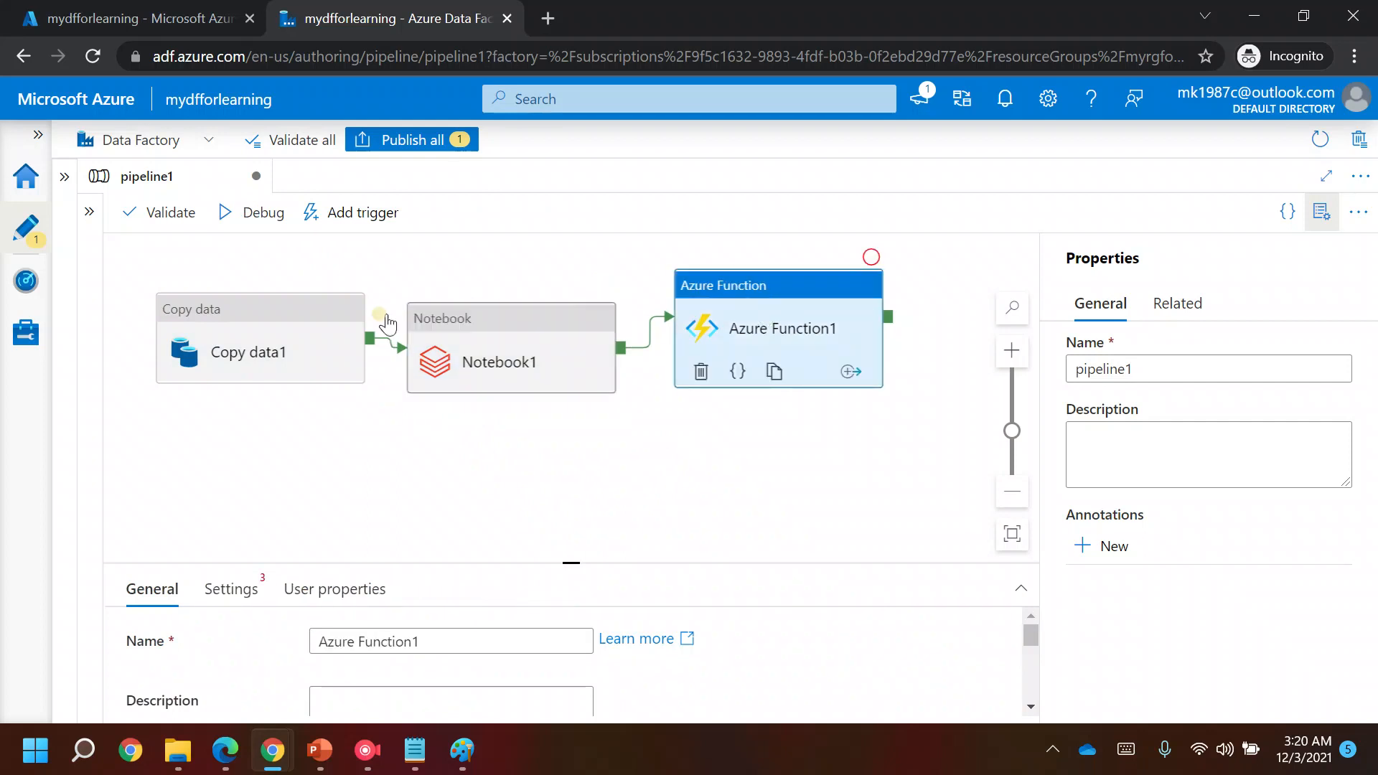
pyautogui.click(317, 306)
pyautogui.click(501, 315)
pyautogui.click(765, 295)
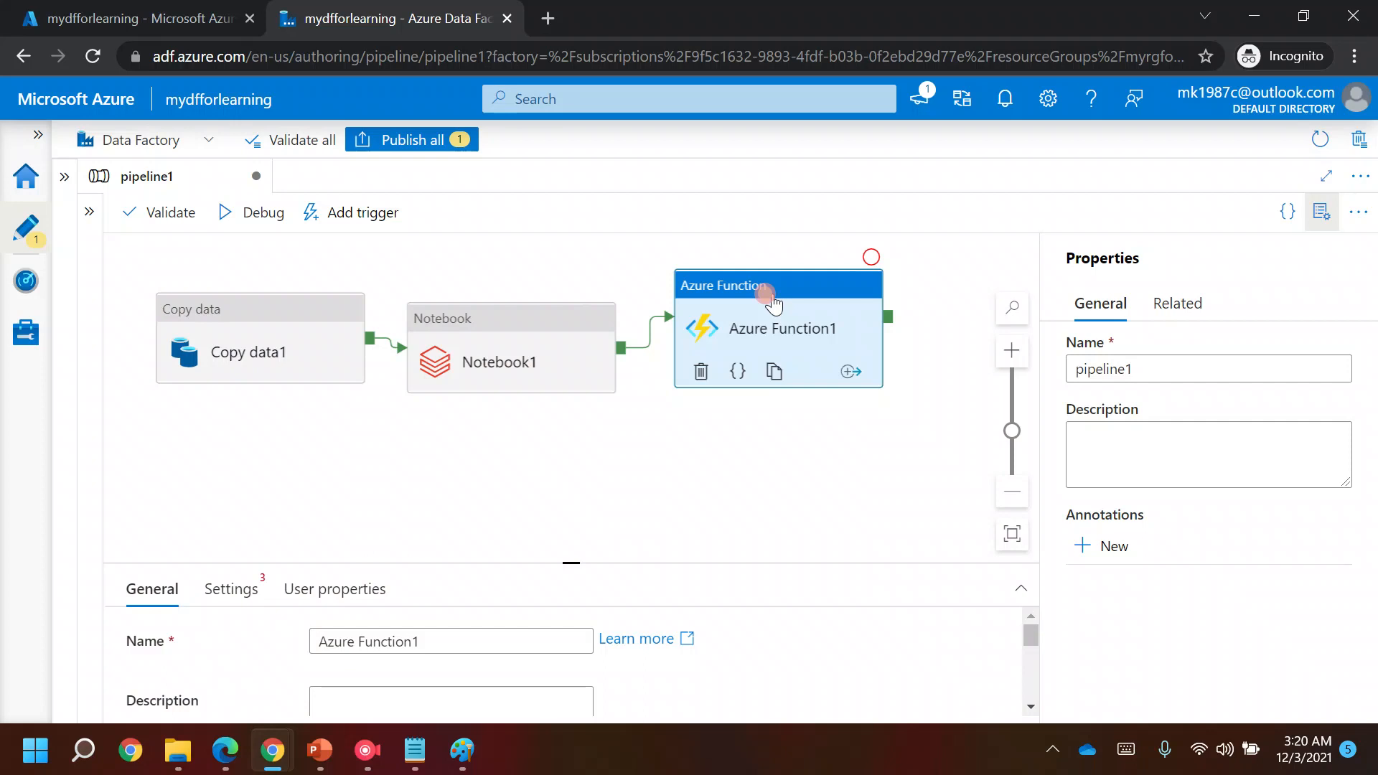
pyautogui.click(274, 347)
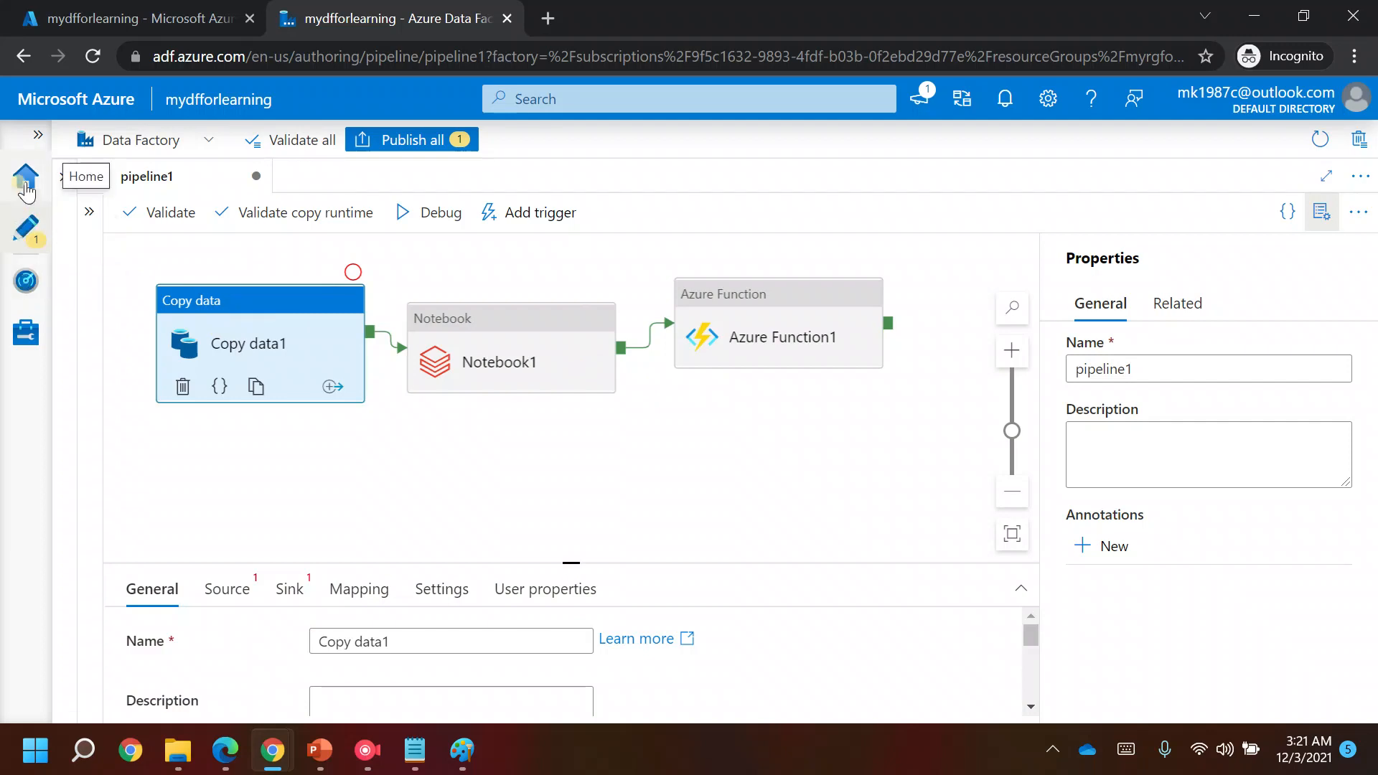
# Show the Factory Resources pane again with the activity list collapsed, and expand the Dataset group.
pyautogui.click(1280, 533)
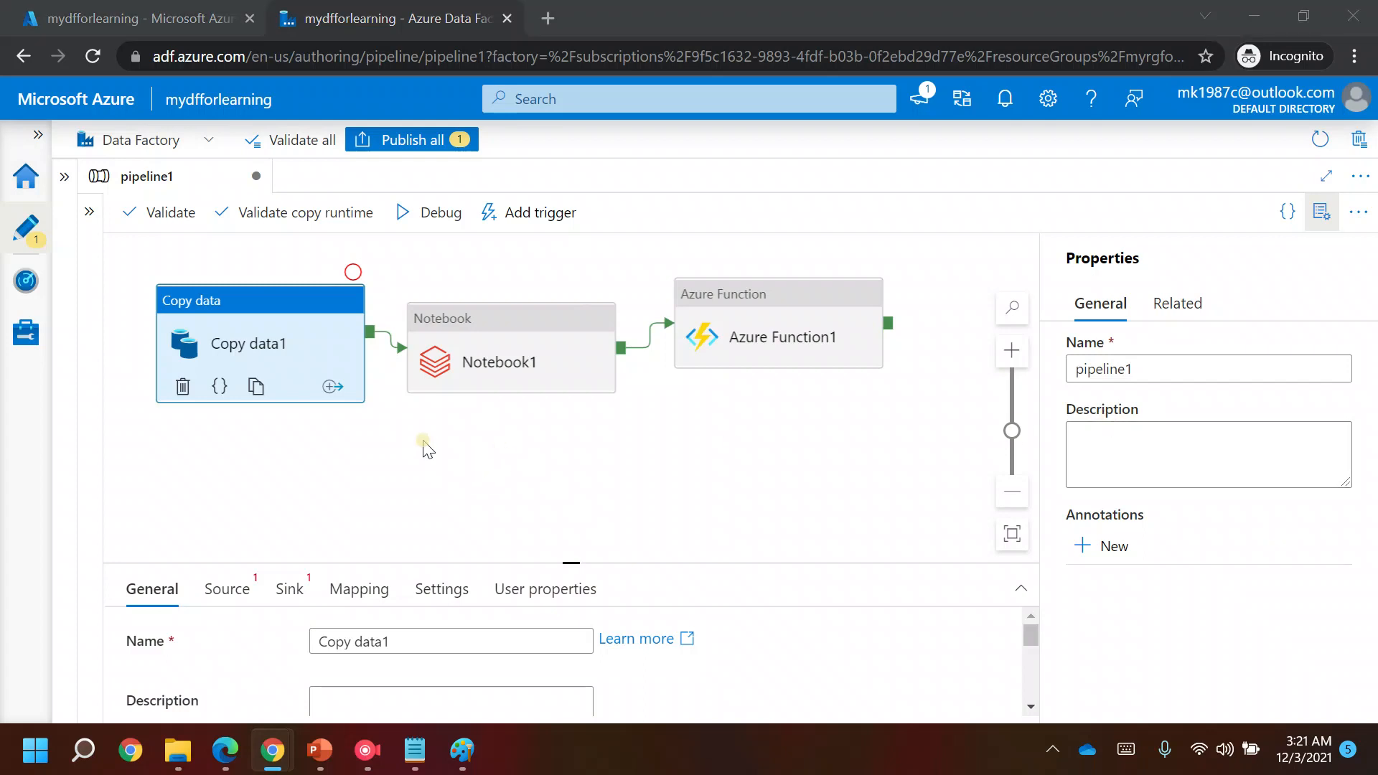
pyautogui.click(25, 228)
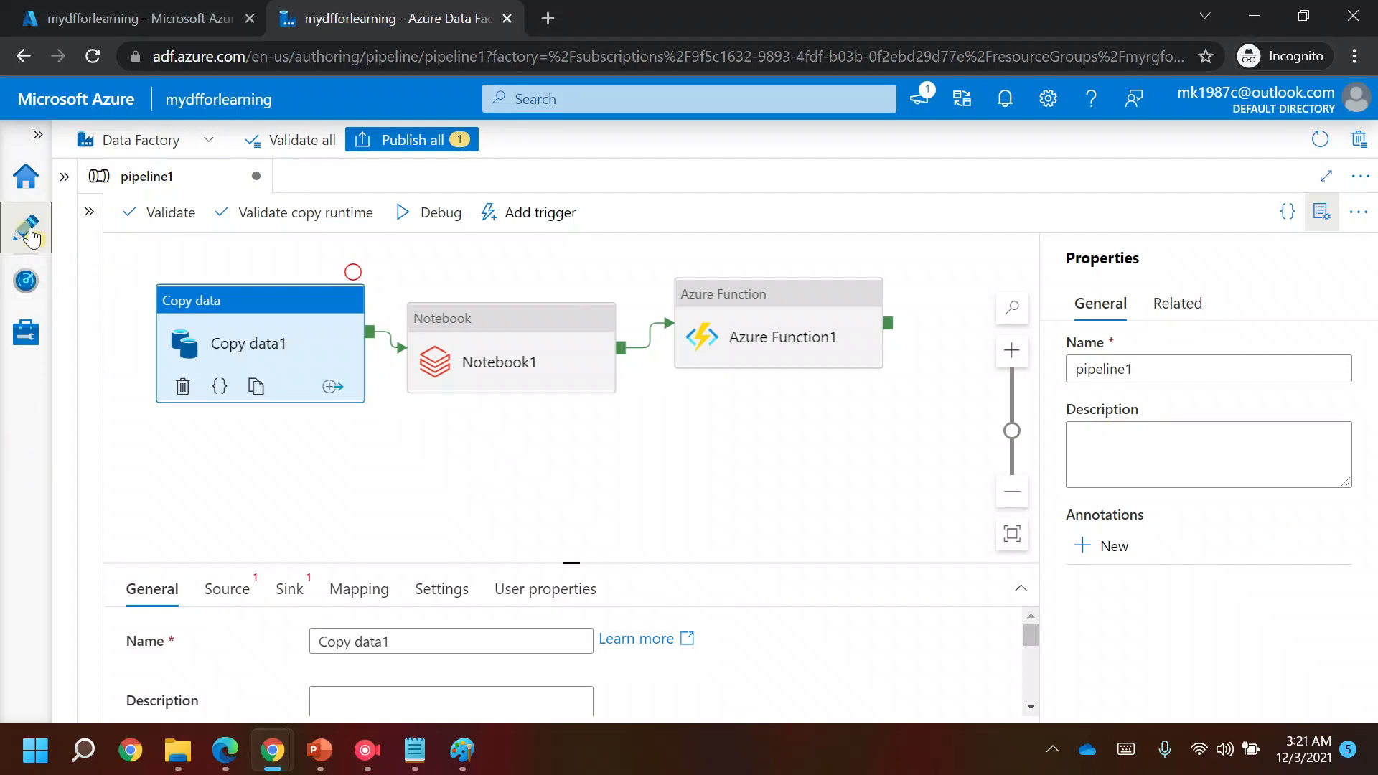
pyautogui.click(89, 211)
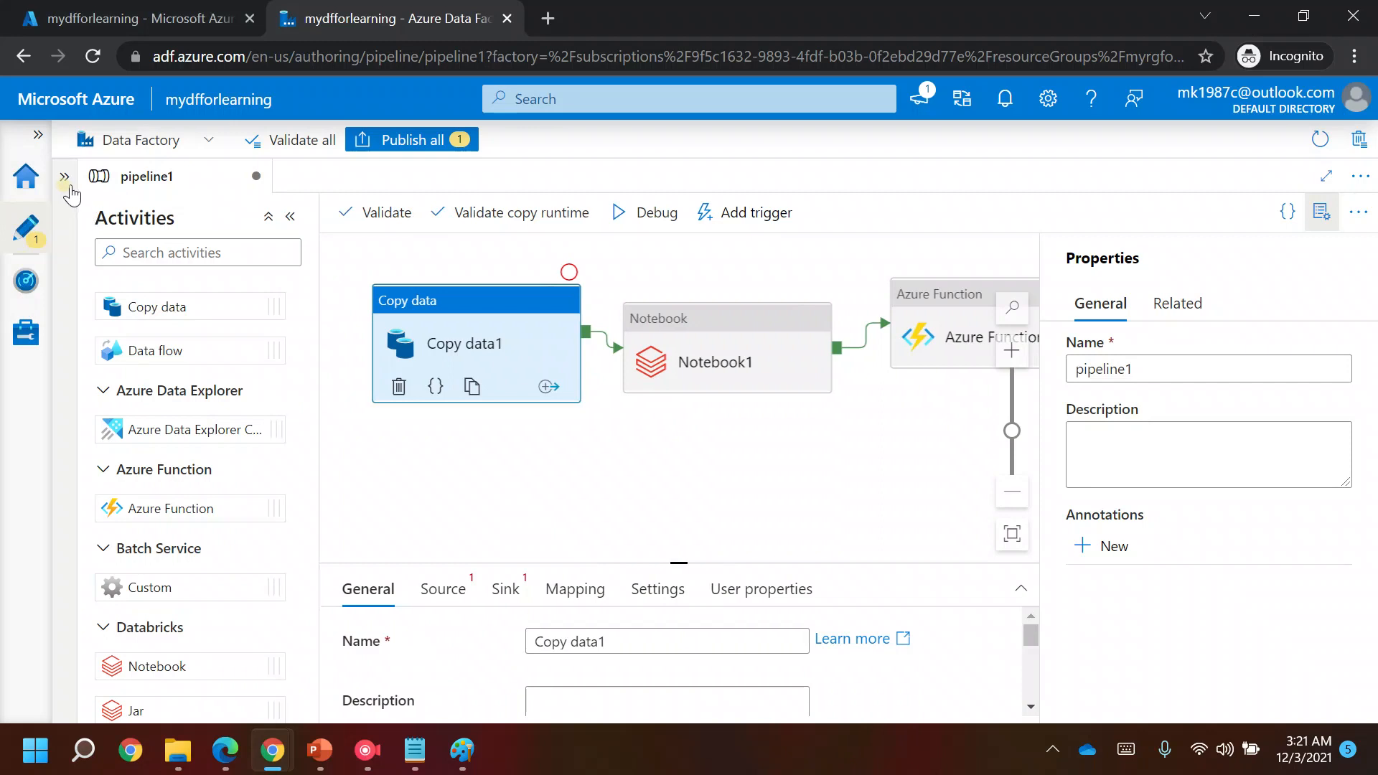
pyautogui.click(65, 179)
pyautogui.click(588, 216)
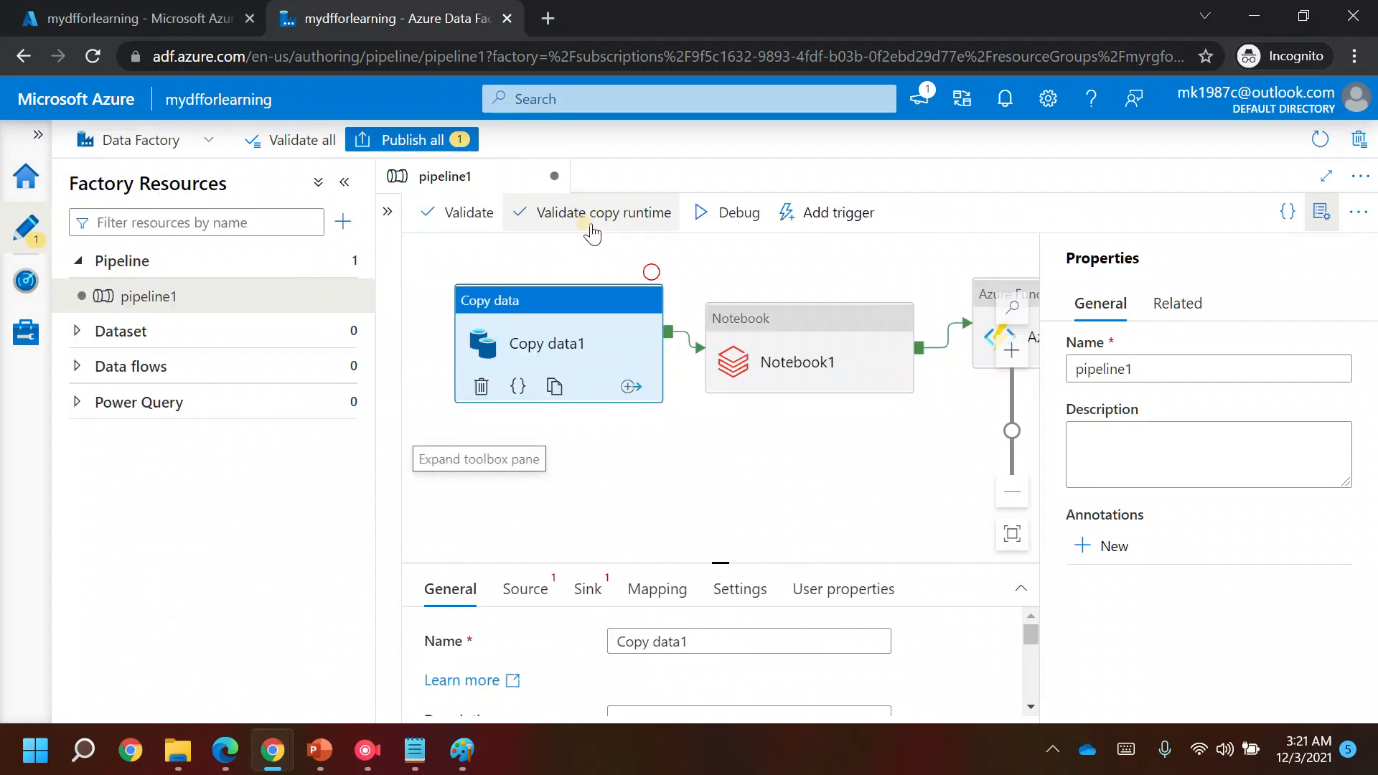
pyautogui.click(78, 334)
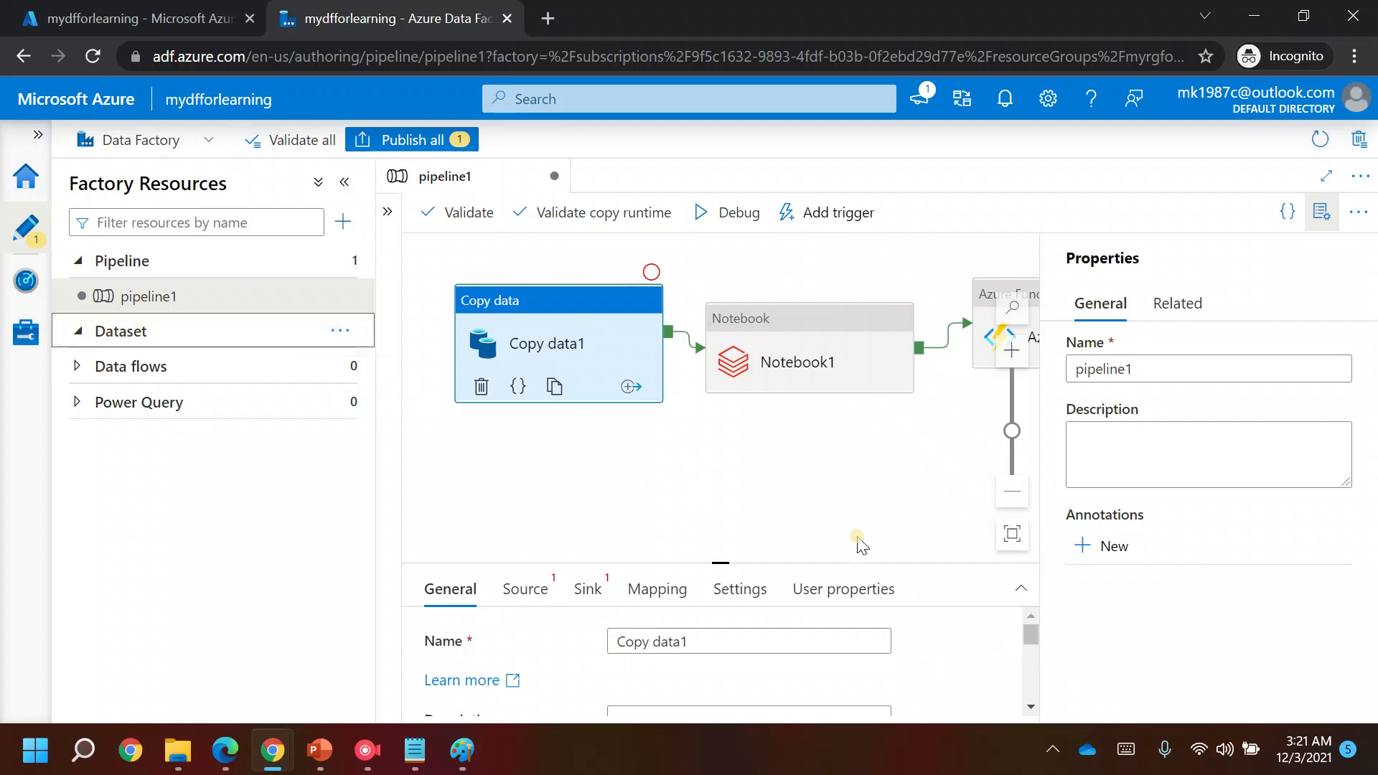
# Enlarge the settings area of Copy data1 and examine its source dataset and sink dataset settings.
pyautogui.moveTo(718, 561); pyautogui.dragTo(724, 461)
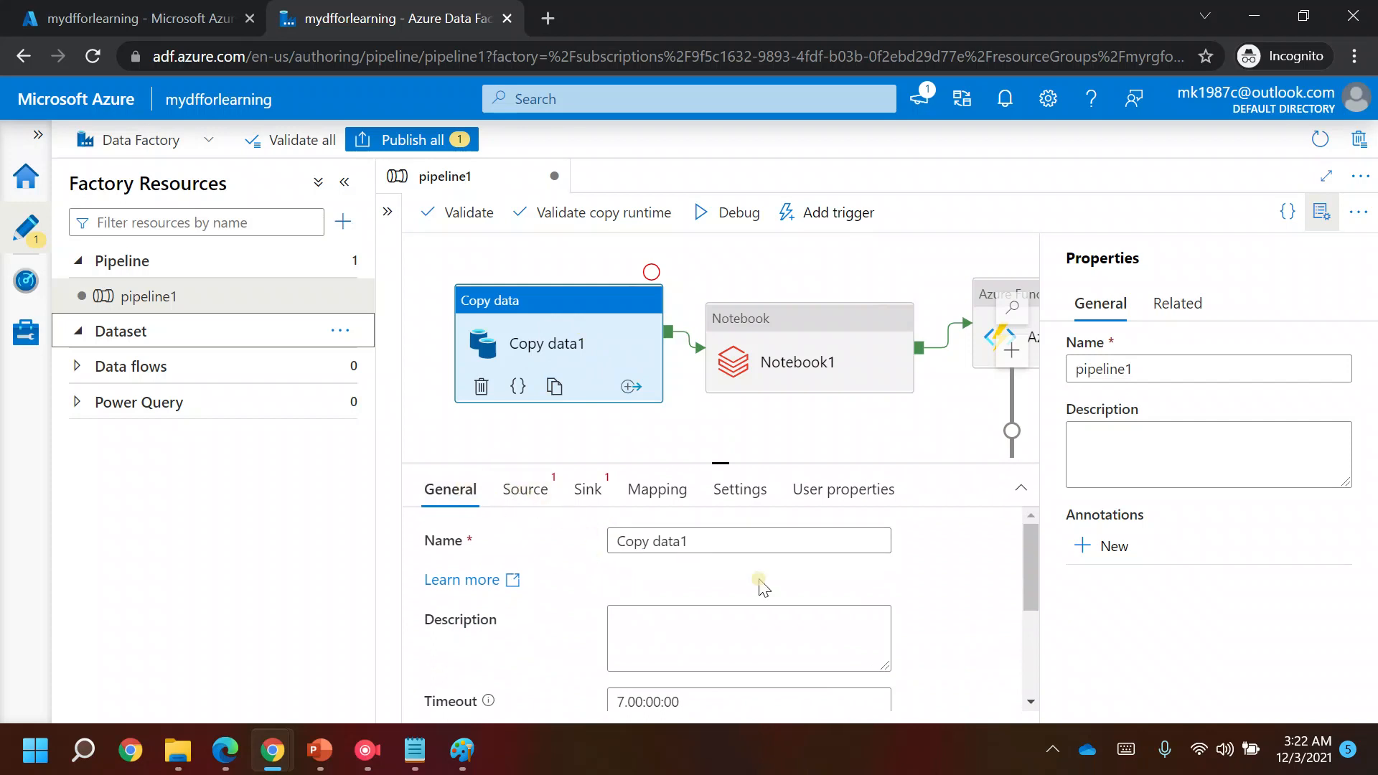
pyautogui.click(524, 489)
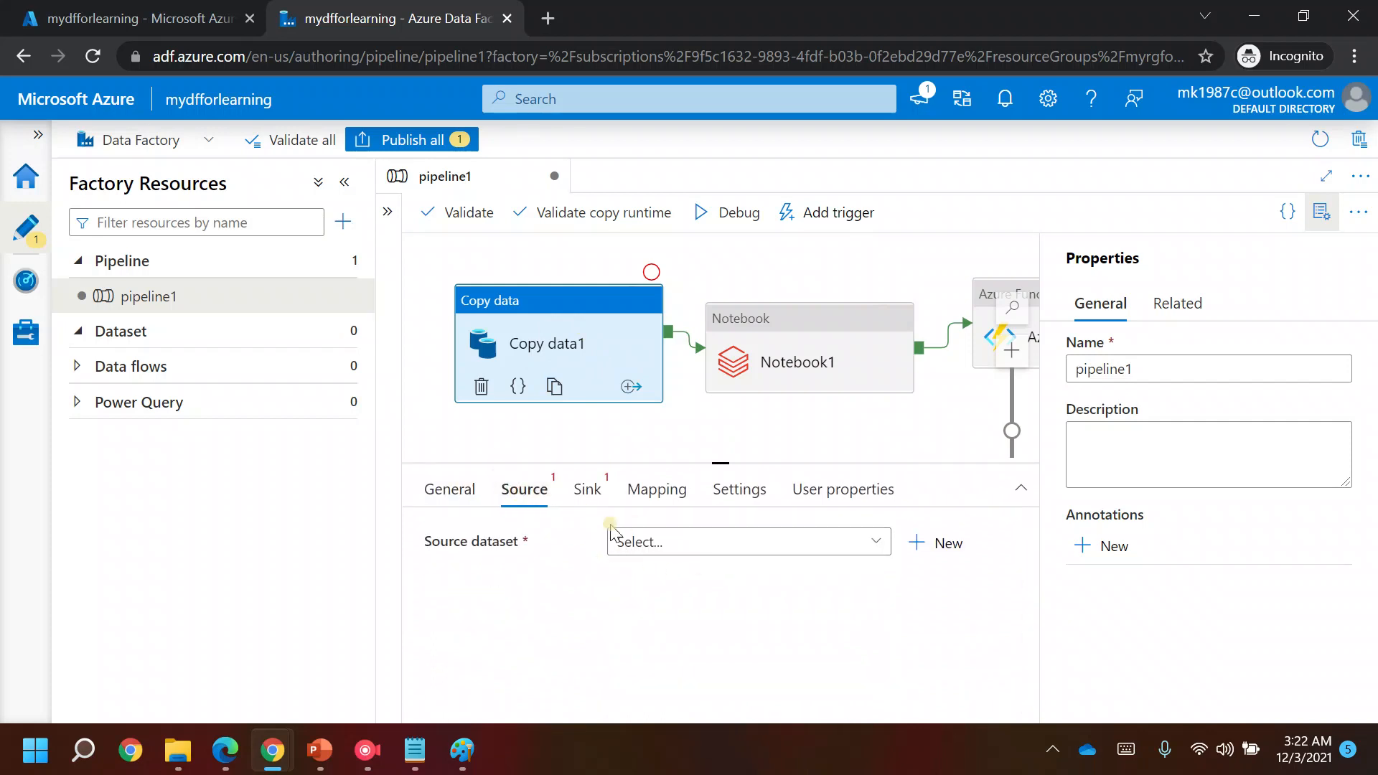
pyautogui.moveTo(427, 543); pyautogui.dragTo(521, 553)
pyautogui.click(523, 553)
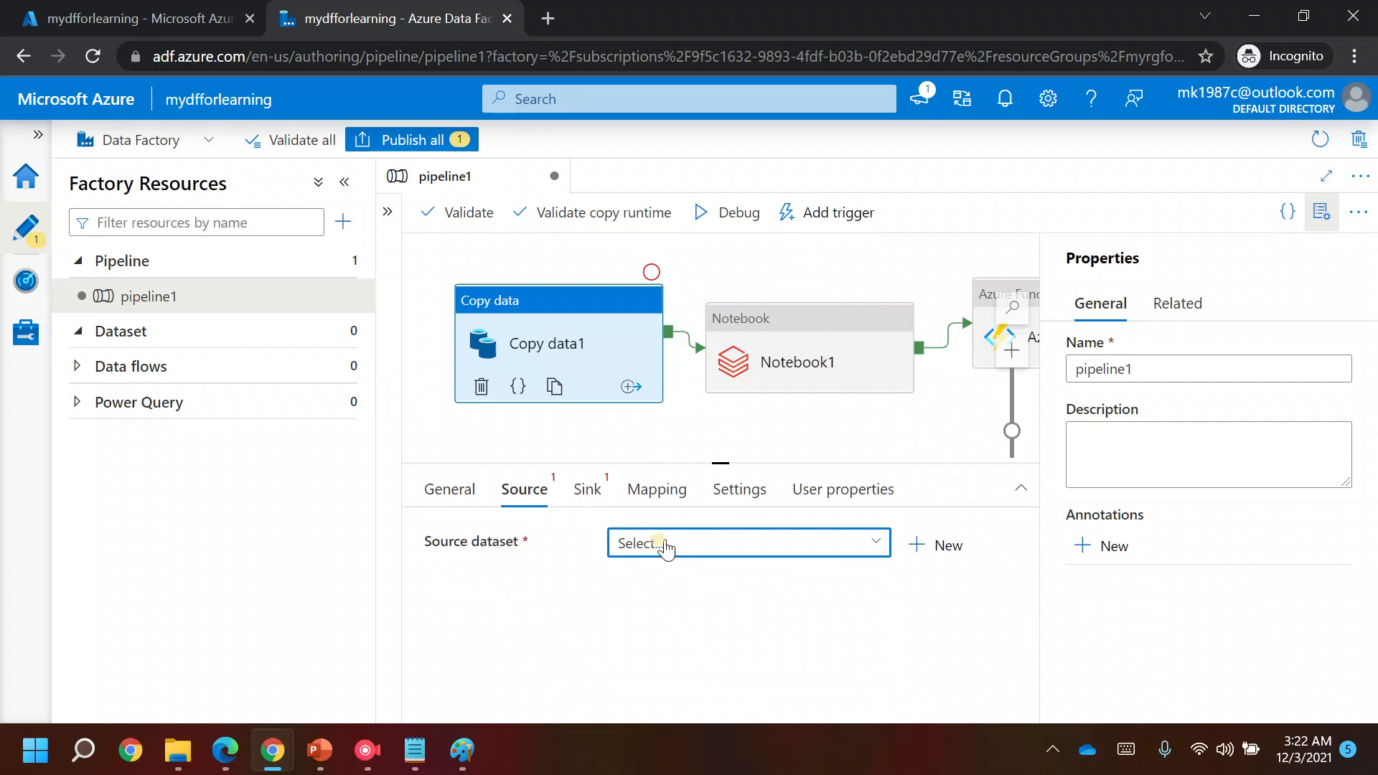
pyautogui.click(586, 494)
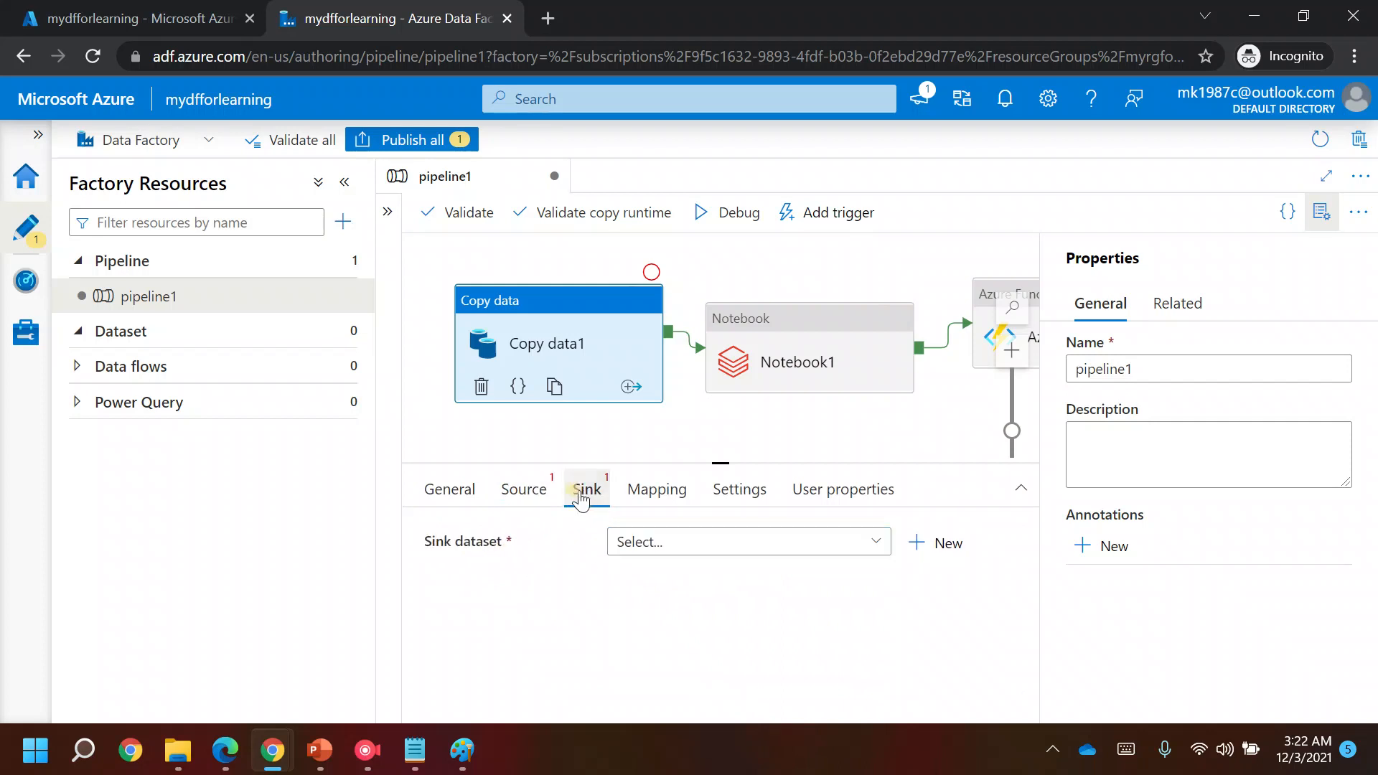
# Compare the required source dataset and sink dataset settings of the Copy data1 activity, ending on the source settings.
pyautogui.moveTo(431, 553); pyautogui.dragTo(517, 554)
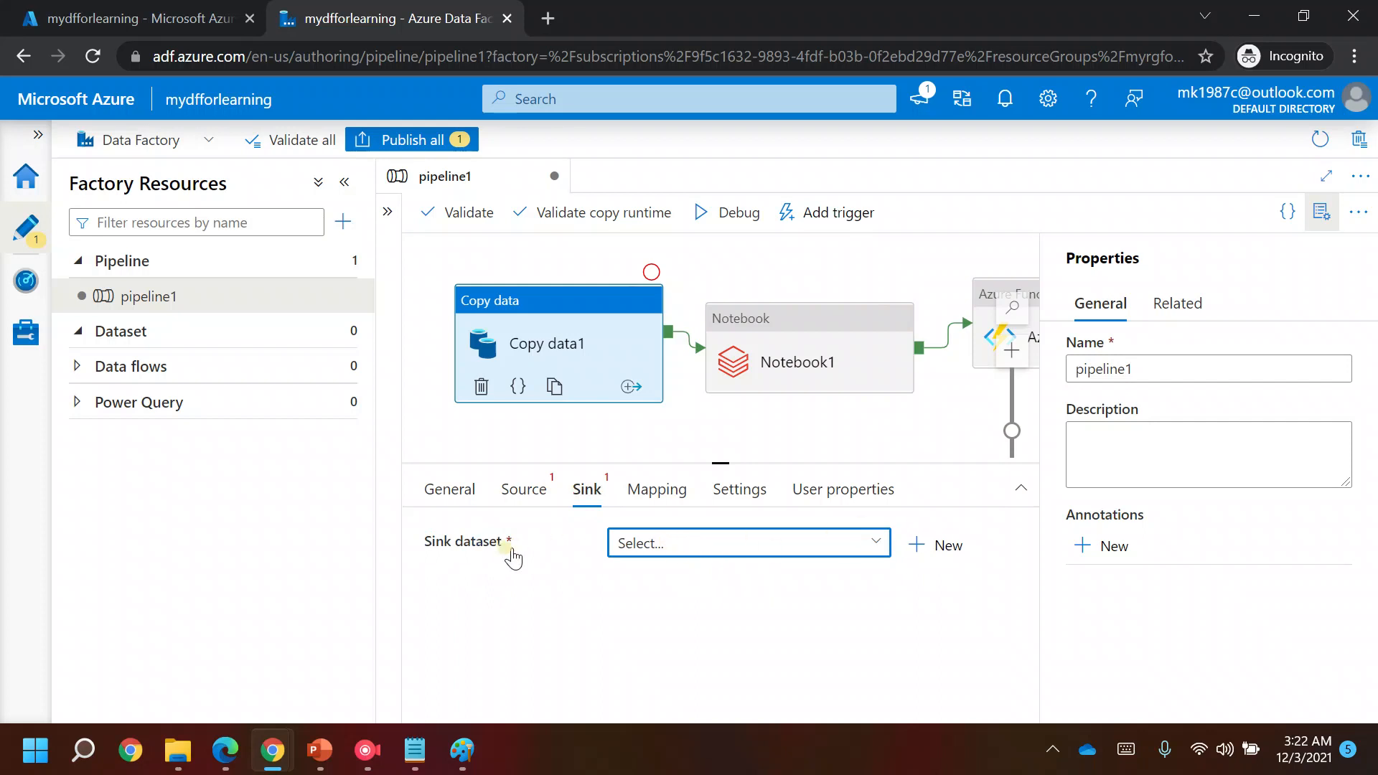
pyautogui.click(529, 502)
pyautogui.click(585, 494)
pyautogui.click(524, 494)
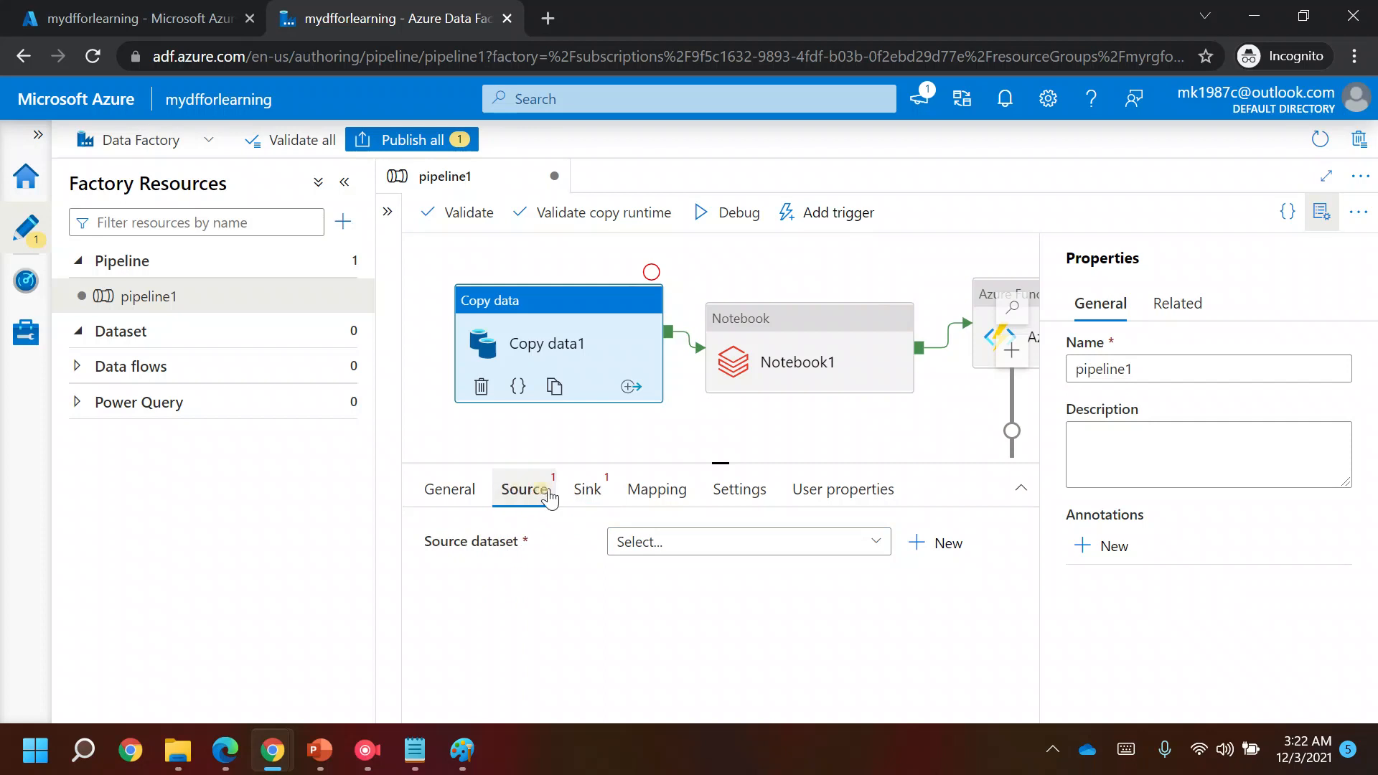
pyautogui.click(575, 497)
pyautogui.click(528, 492)
pyautogui.click(578, 495)
pyautogui.click(527, 493)
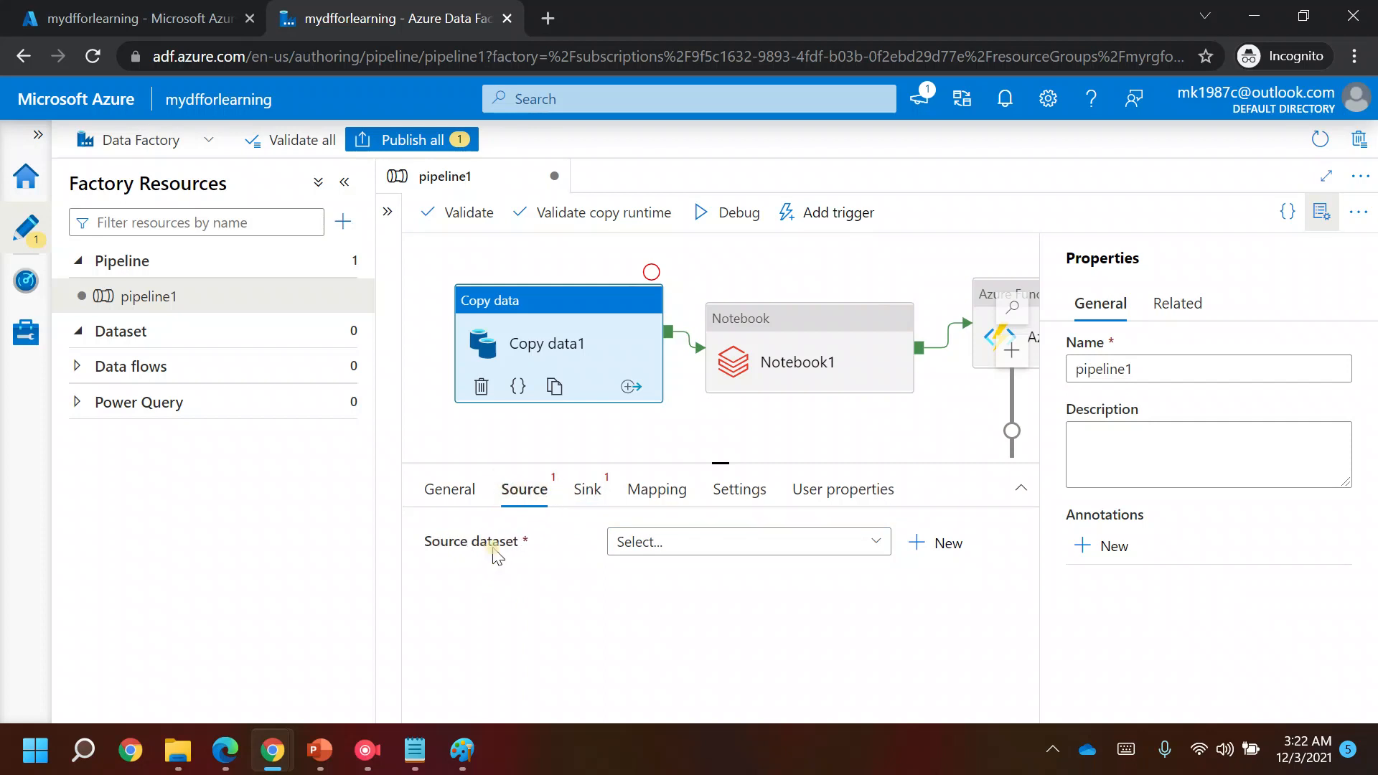
pyautogui.click(598, 490)
pyautogui.click(540, 491)
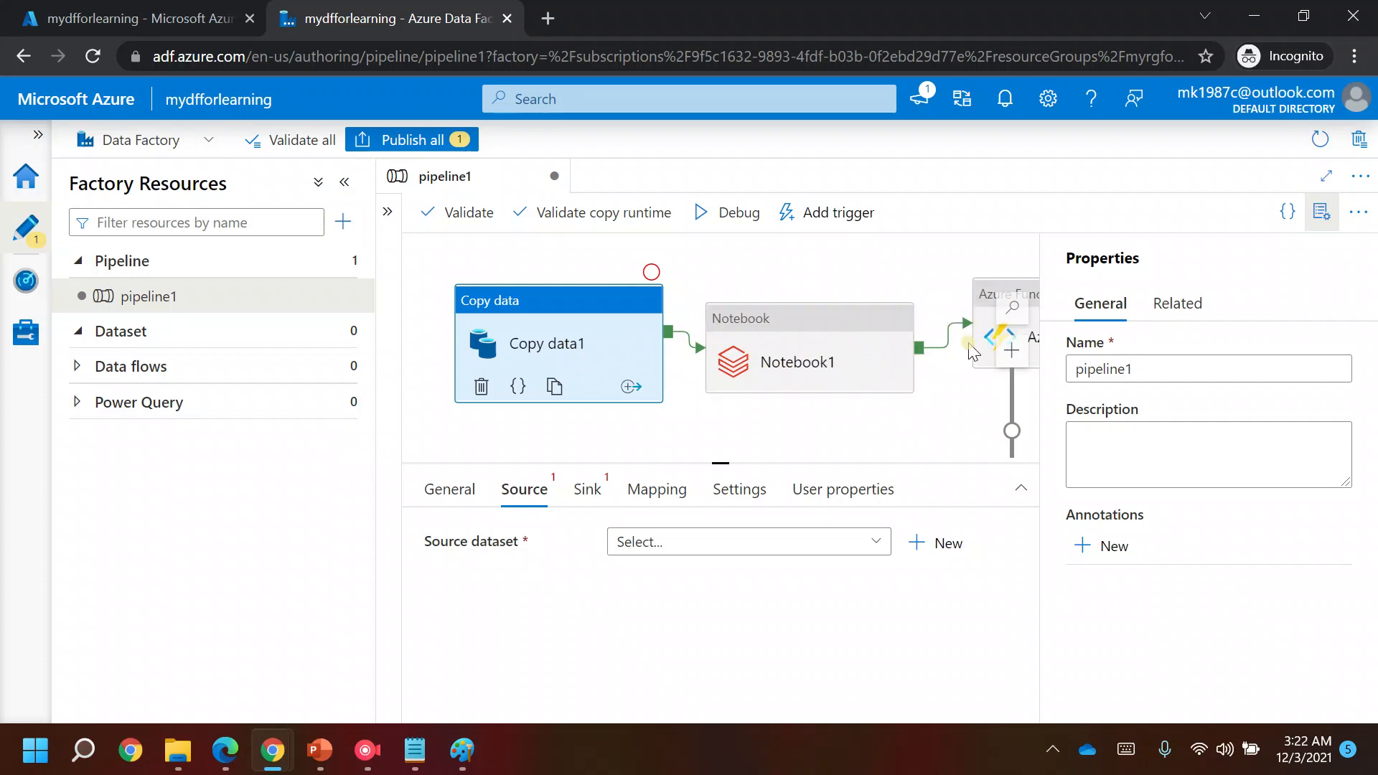
# Go to the factory's monitoring area and examine its pipeline runs and trigger runs.
pyautogui.click(28, 295)
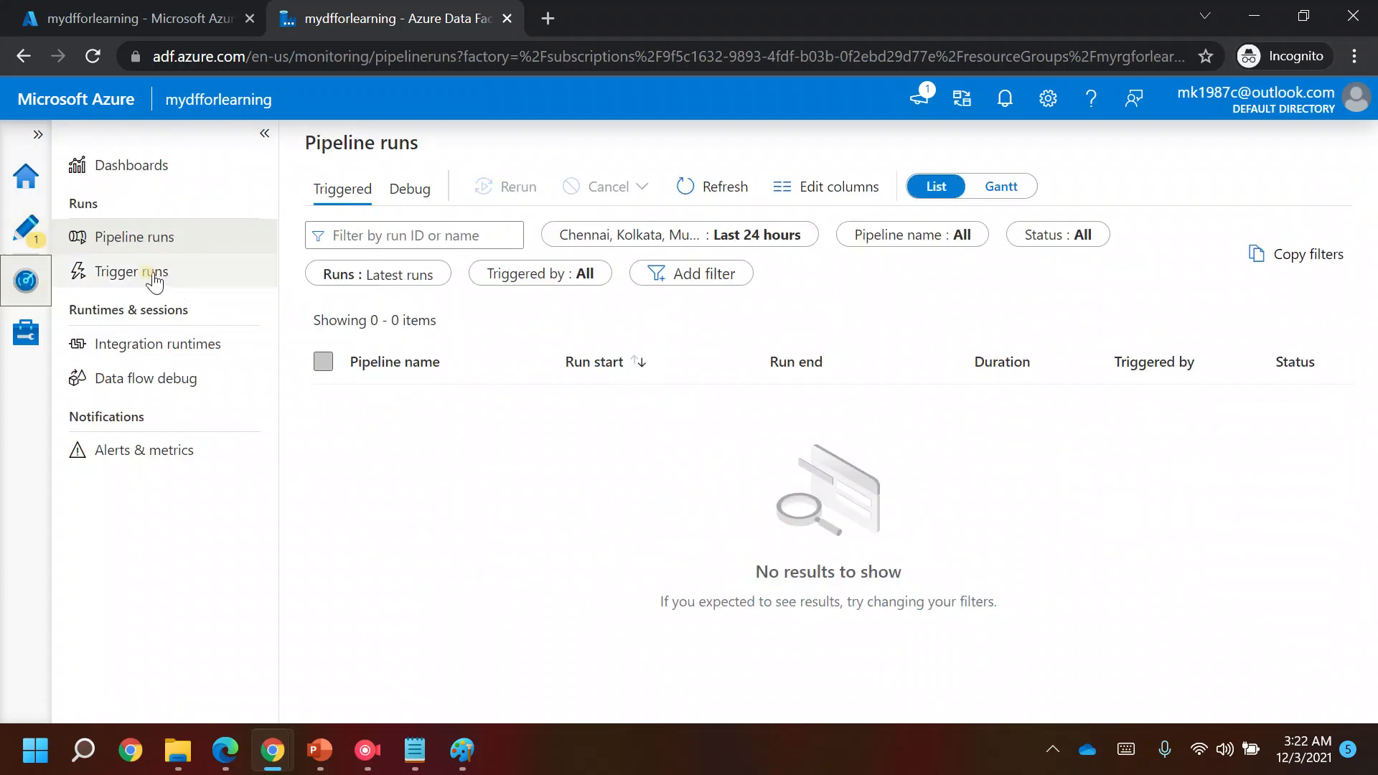
pyautogui.click(155, 277)
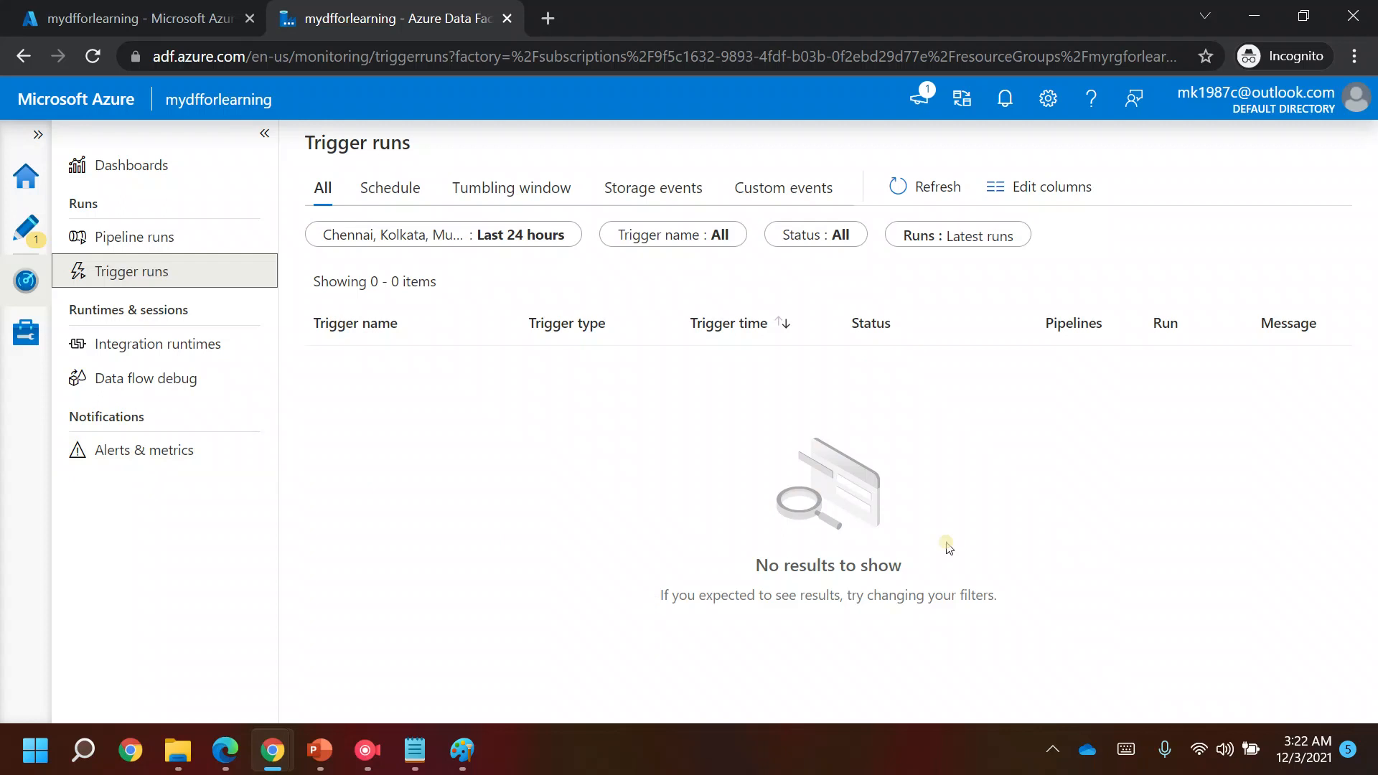
pyautogui.click(948, 546)
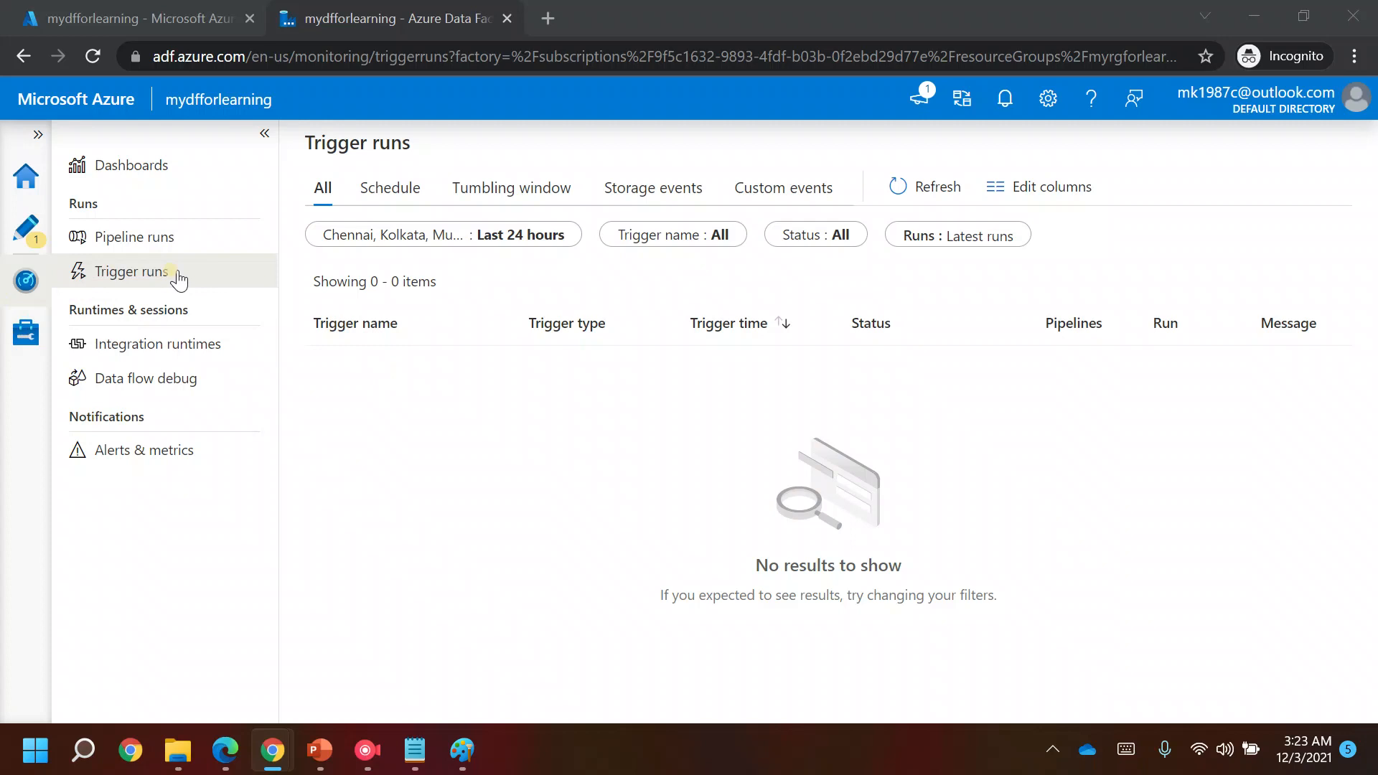
# Go to the factory's management area and examine the Linked services page.
pyautogui.click(24, 334)
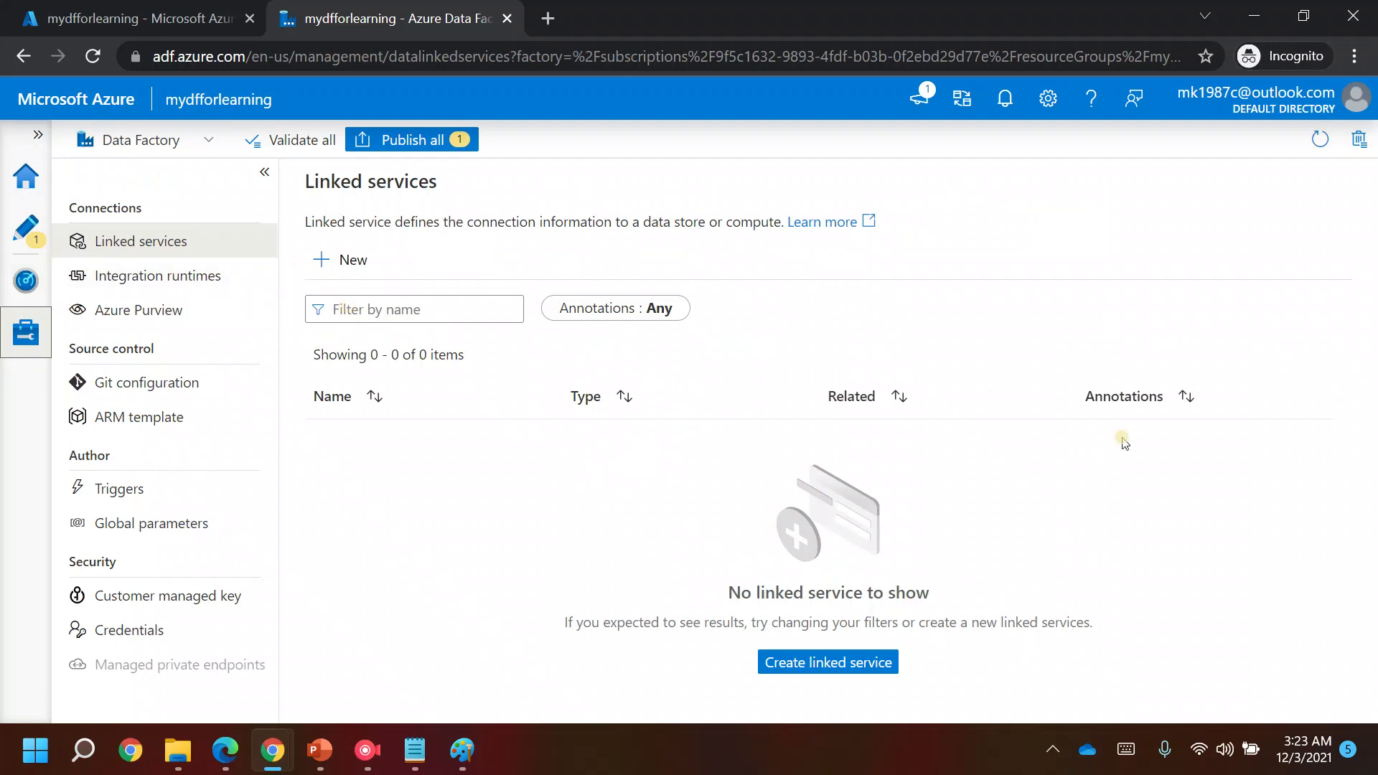
pyautogui.click(1124, 441)
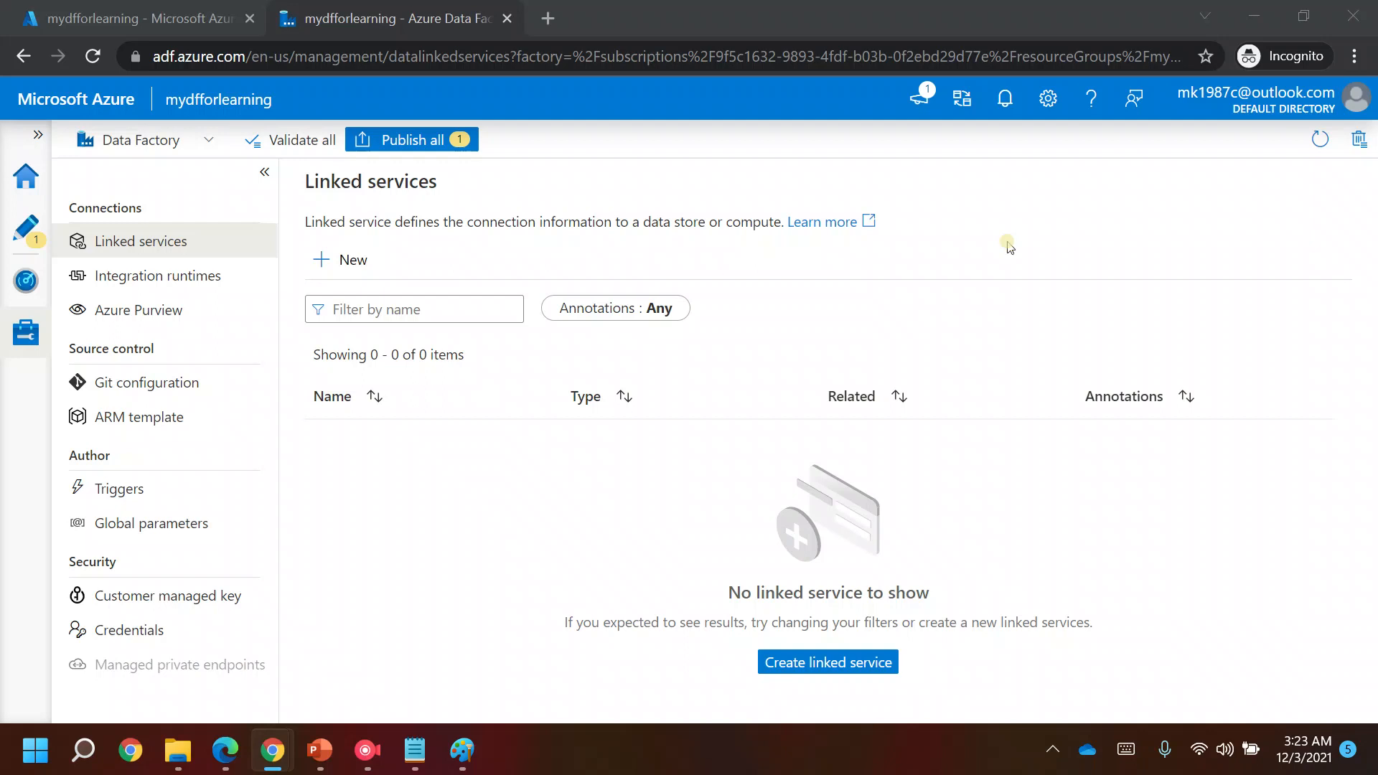
pyautogui.click(855, 269)
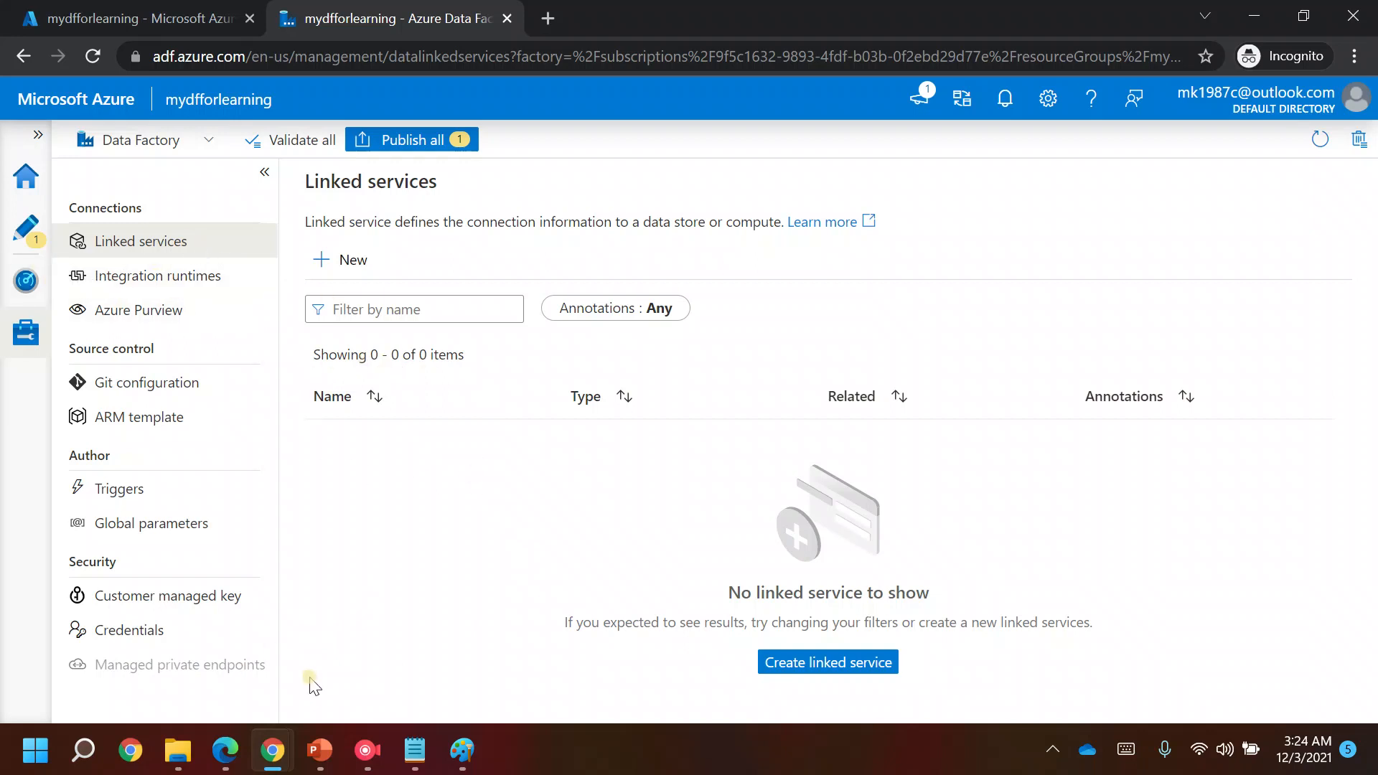
# Switch to the ADF Tutorial slide show in PowerPoint and advance to the "Component in ADF" slide.
pyautogui.moveTo(329, 765)
pyautogui.click(317, 641)
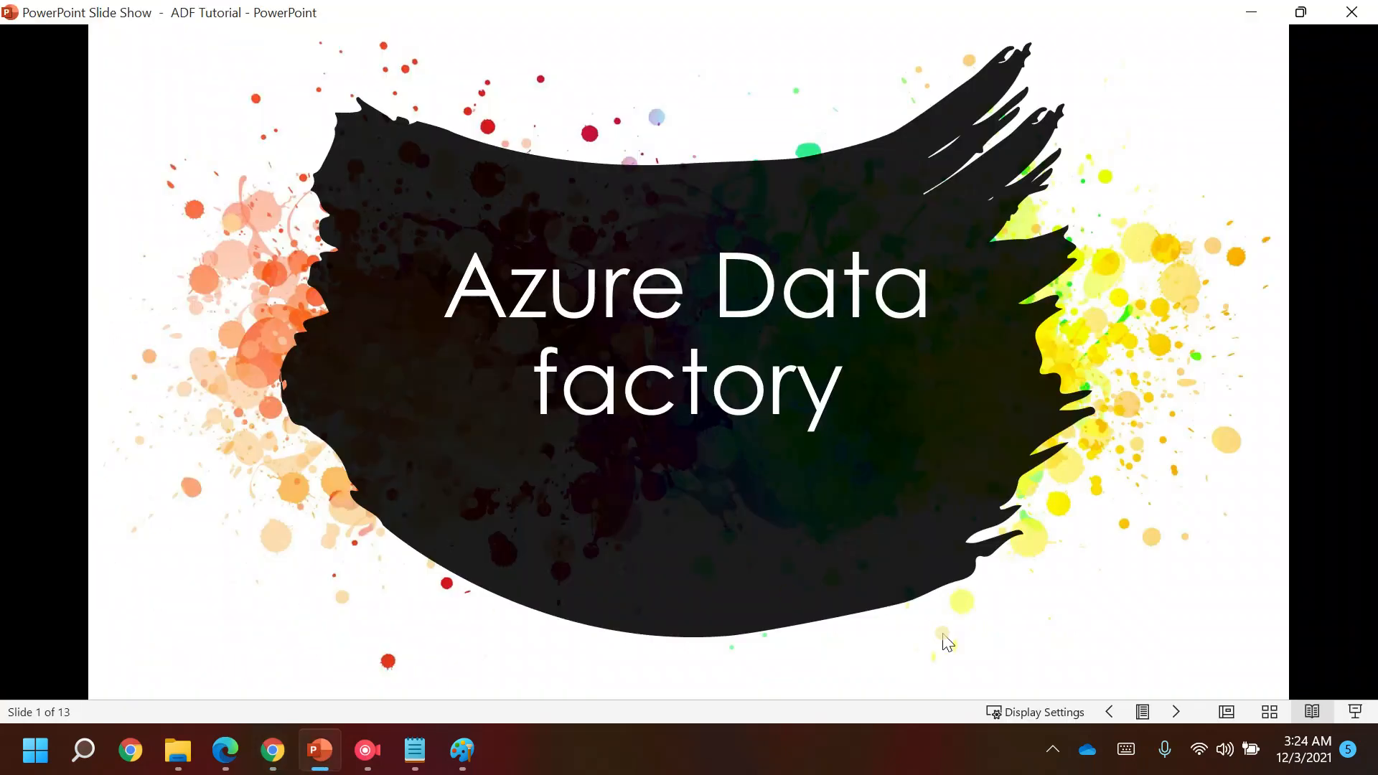
pyautogui.click(1176, 711)
pyautogui.click(1176, 711)
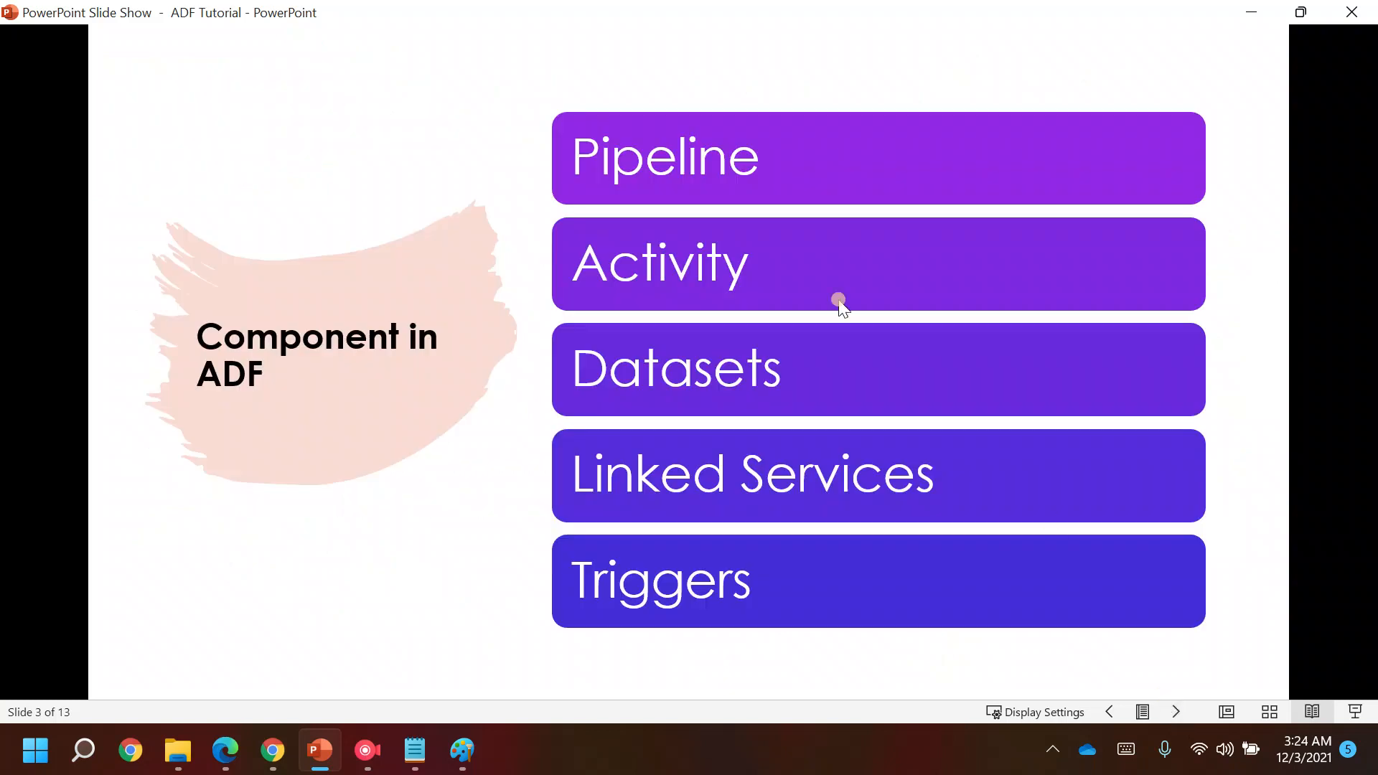